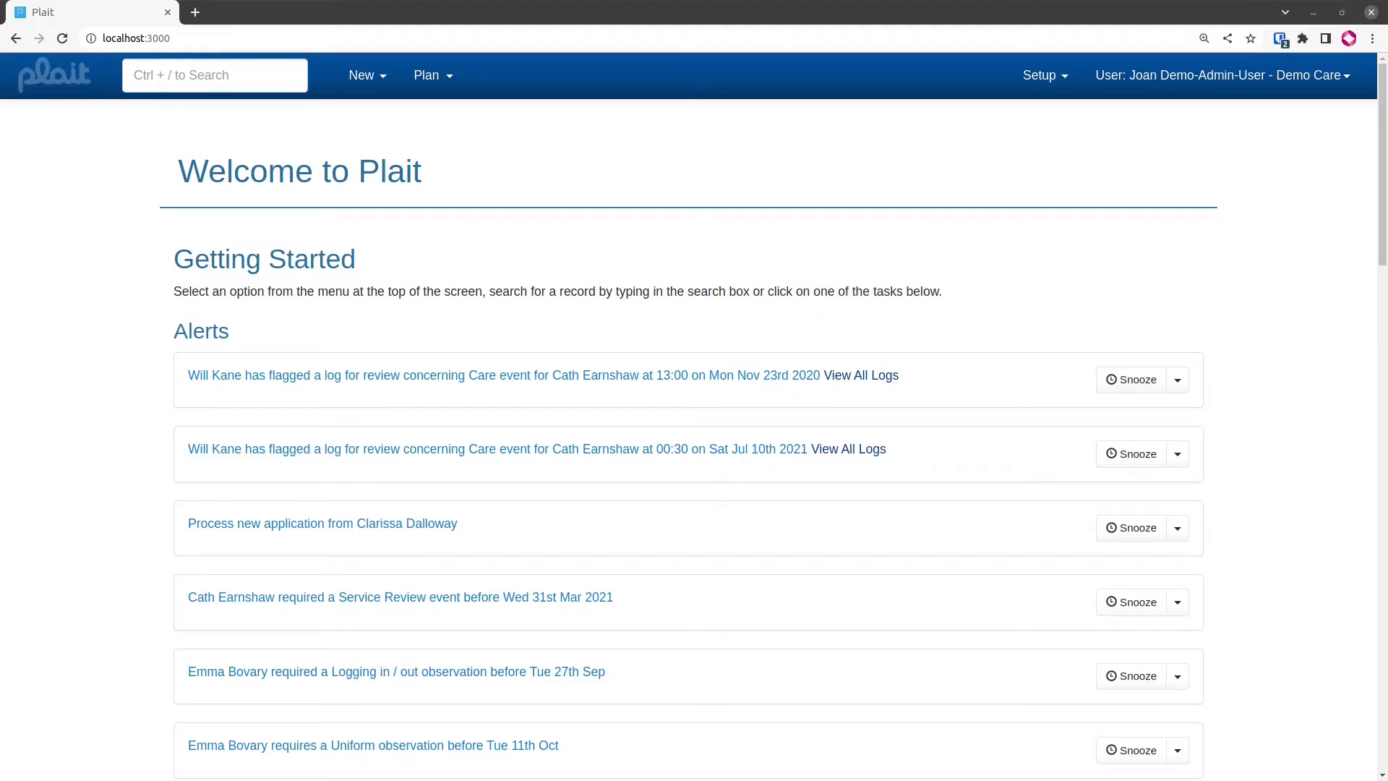
# - Search for "current customer" and open the Current Customers report
pyautogui.click(172, 77)
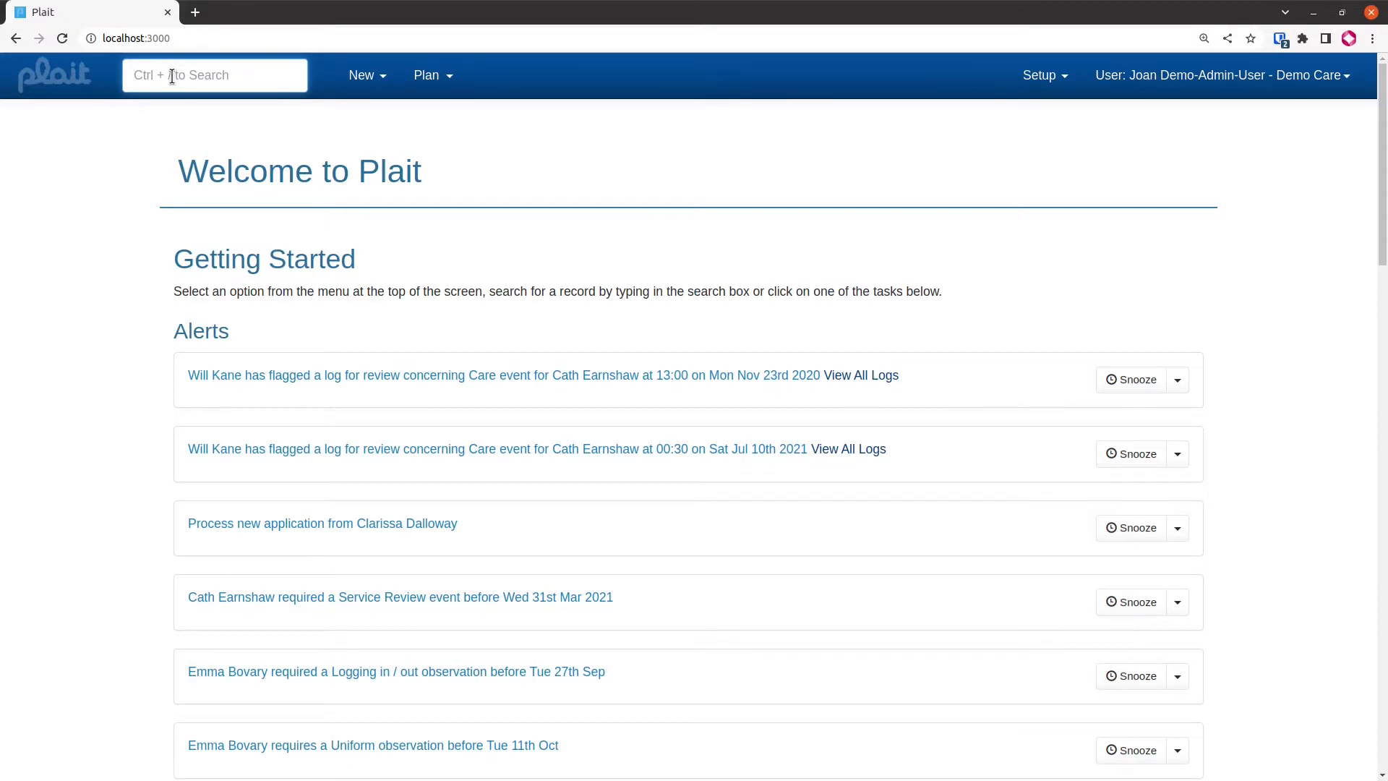
pyautogui.write('current cust')
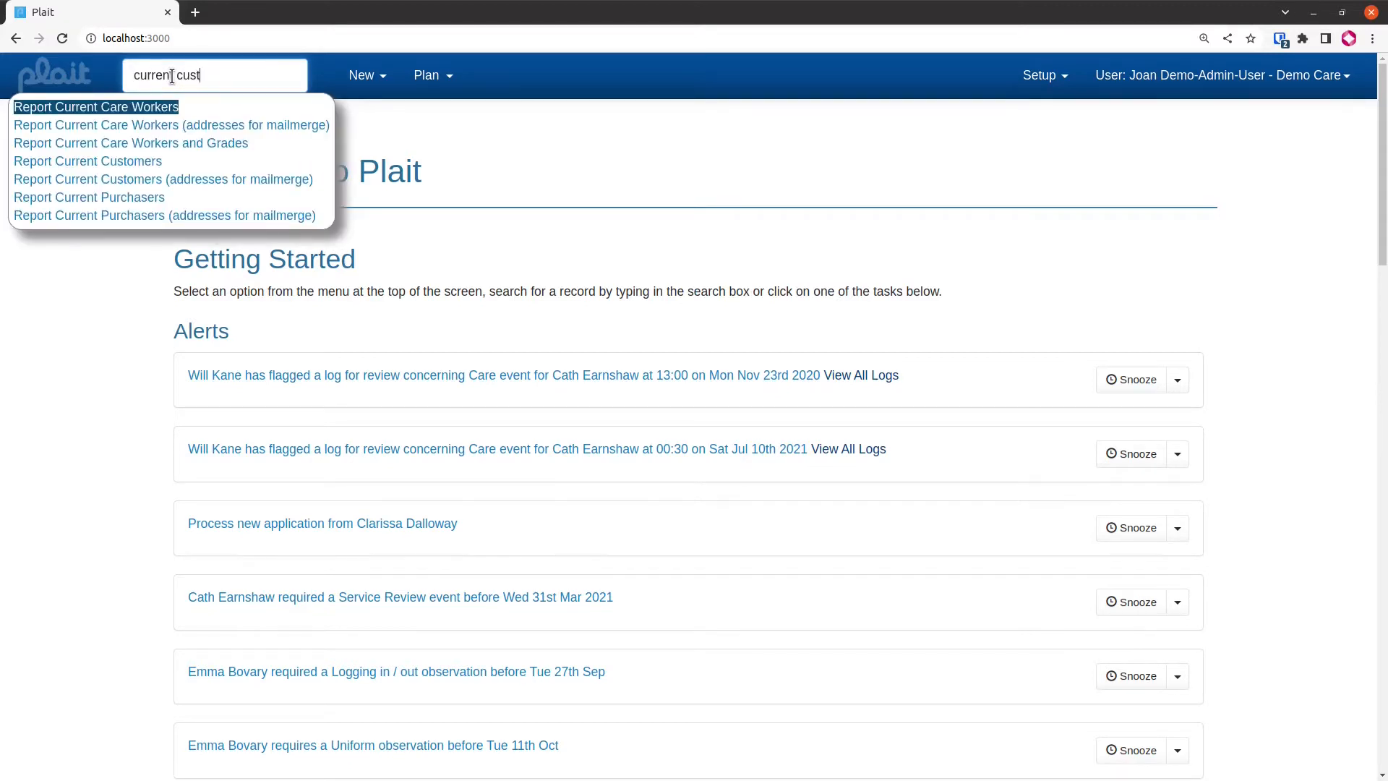
pyautogui.write('omer')
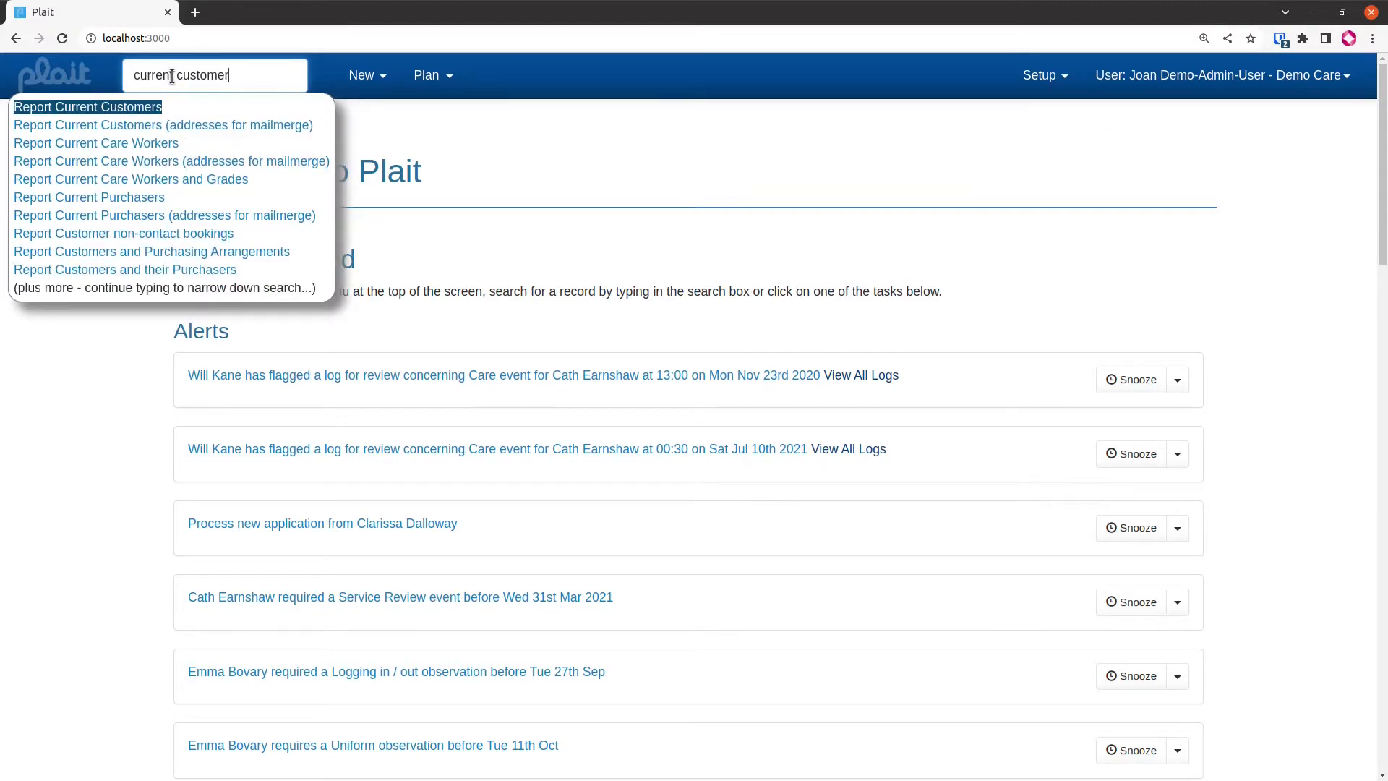
pyautogui.click(142, 107)
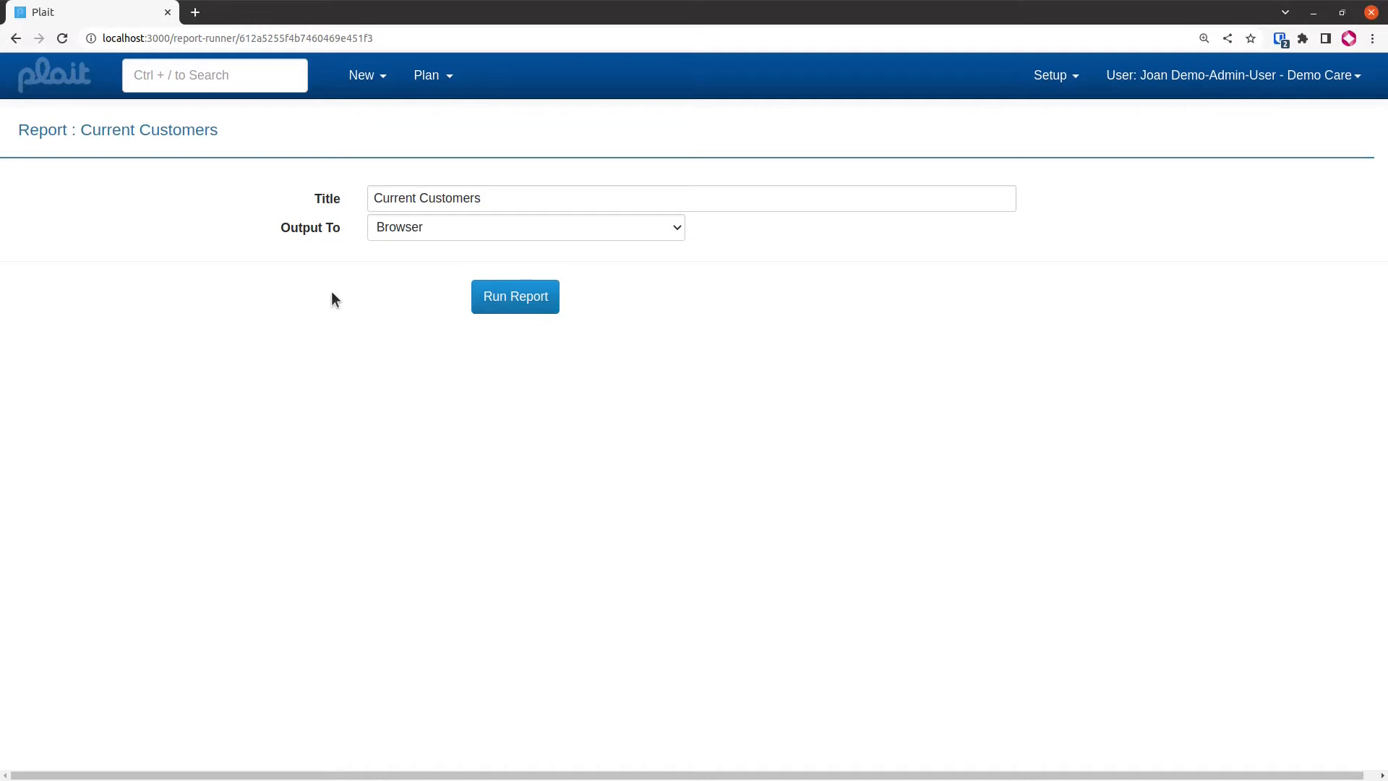
# - Run the Current Customers report with Browser as the output, and close the resulting listing
pyautogui.click(467, 228)
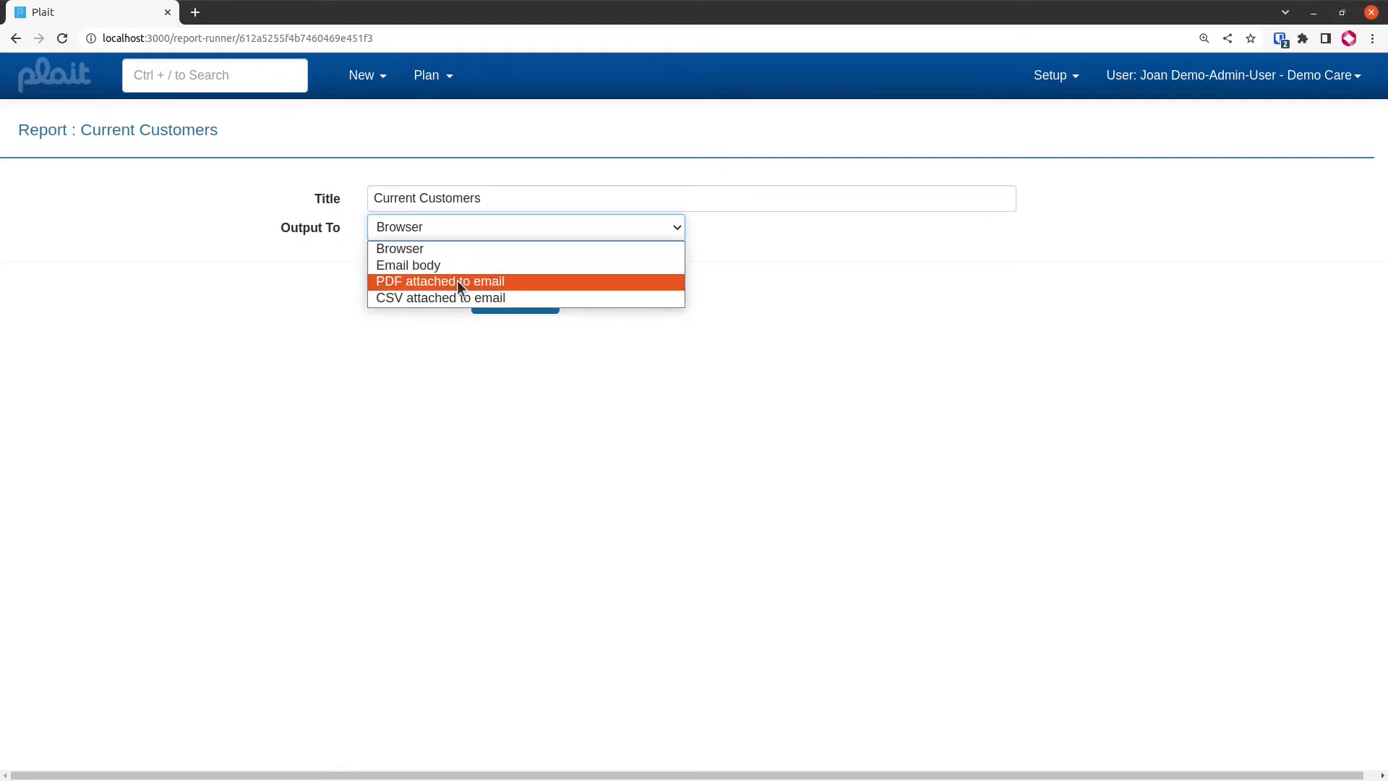
pyautogui.click(448, 329)
pyautogui.click(514, 299)
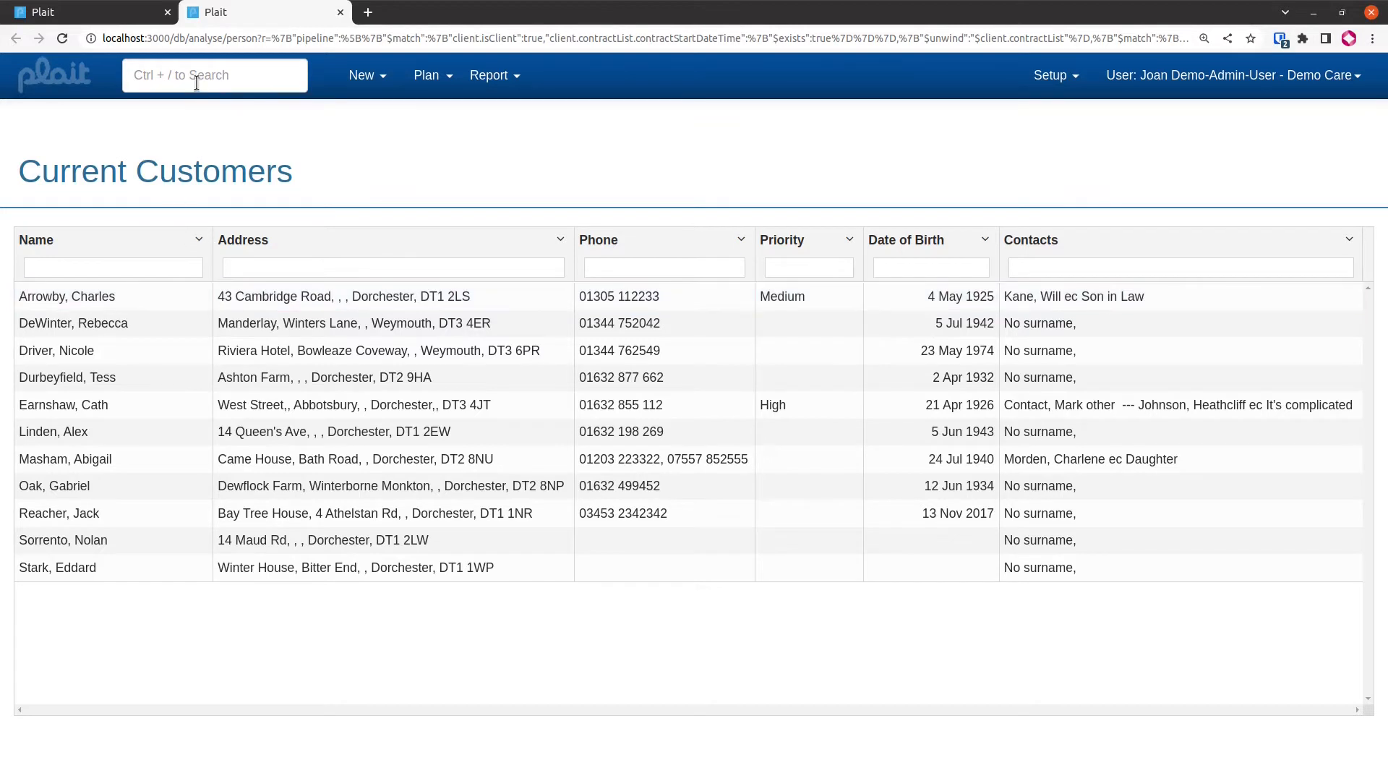
pyautogui.click(340, 12)
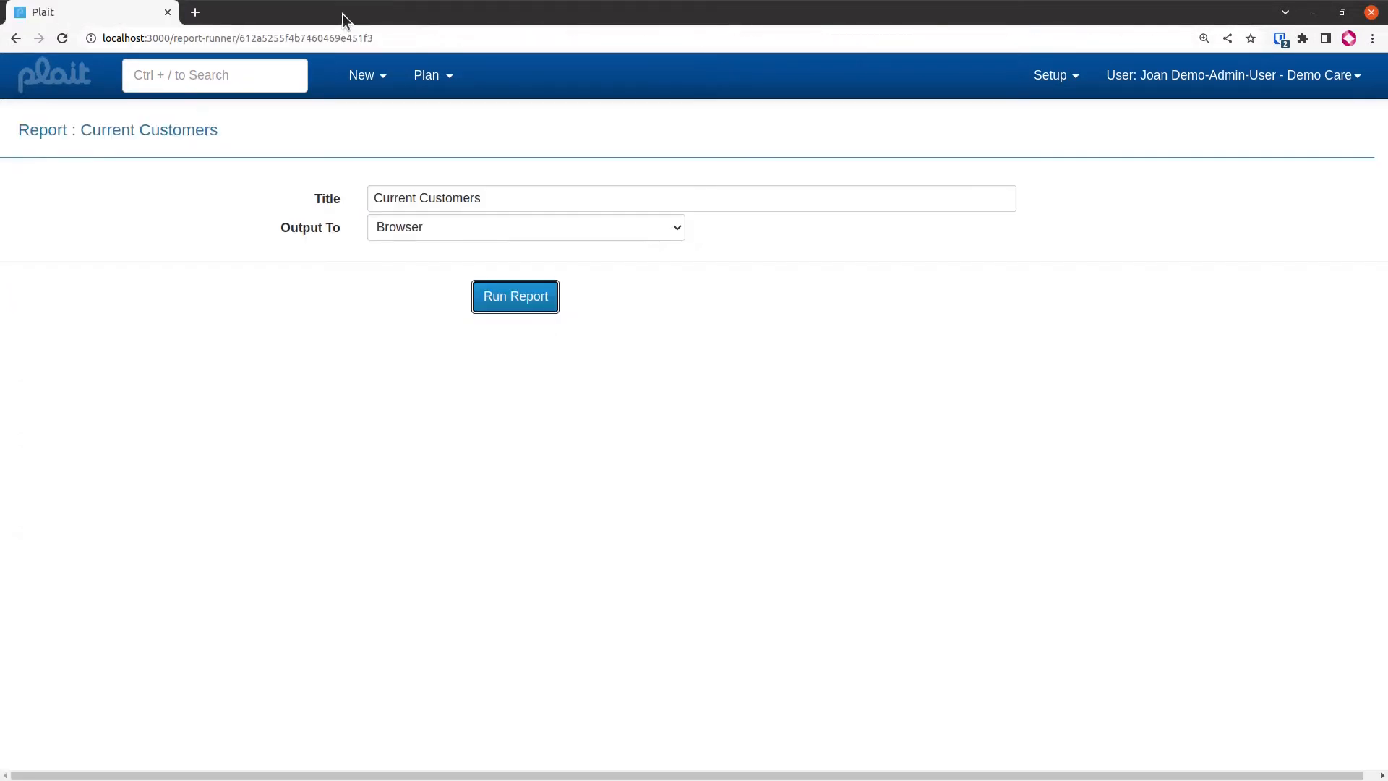
# - Set the Current Customers report's output to Email body
pyautogui.click(453, 228)
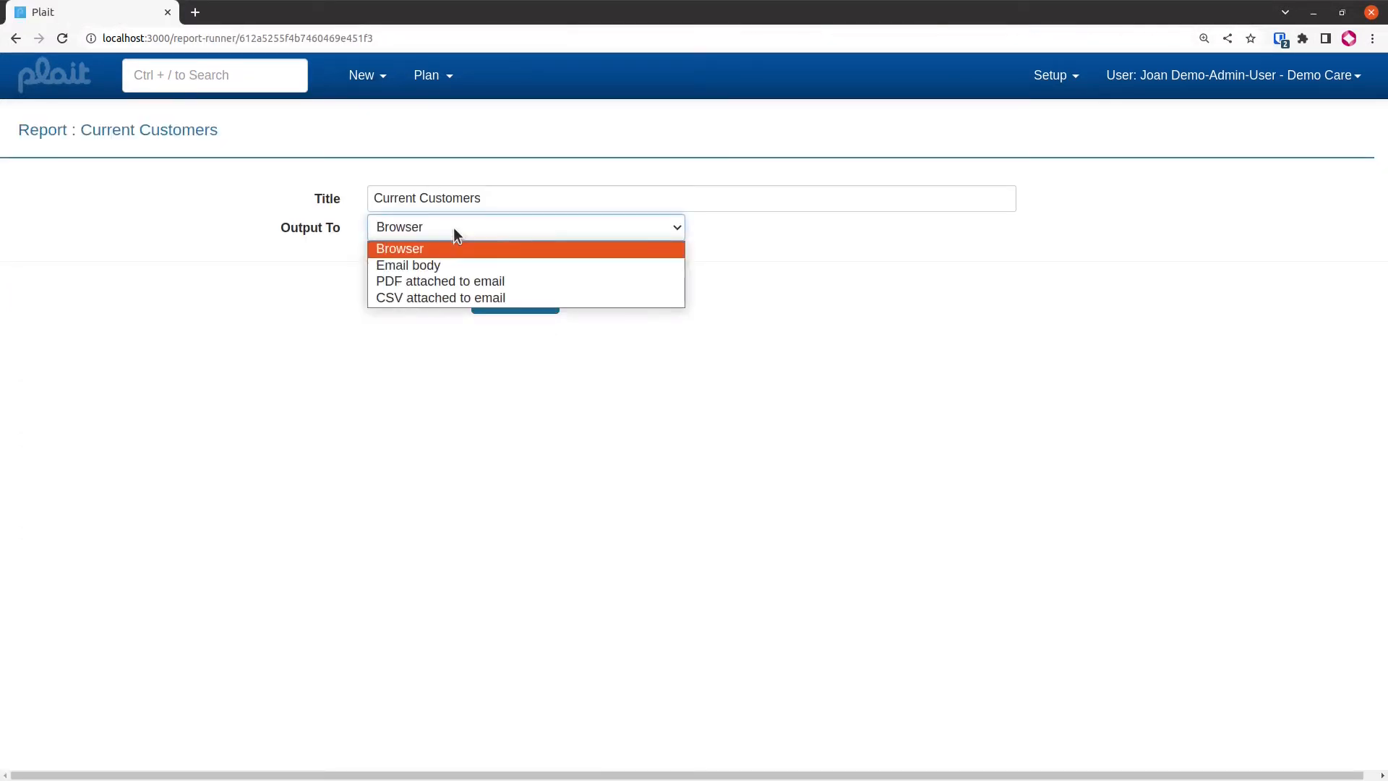
pyautogui.click(457, 268)
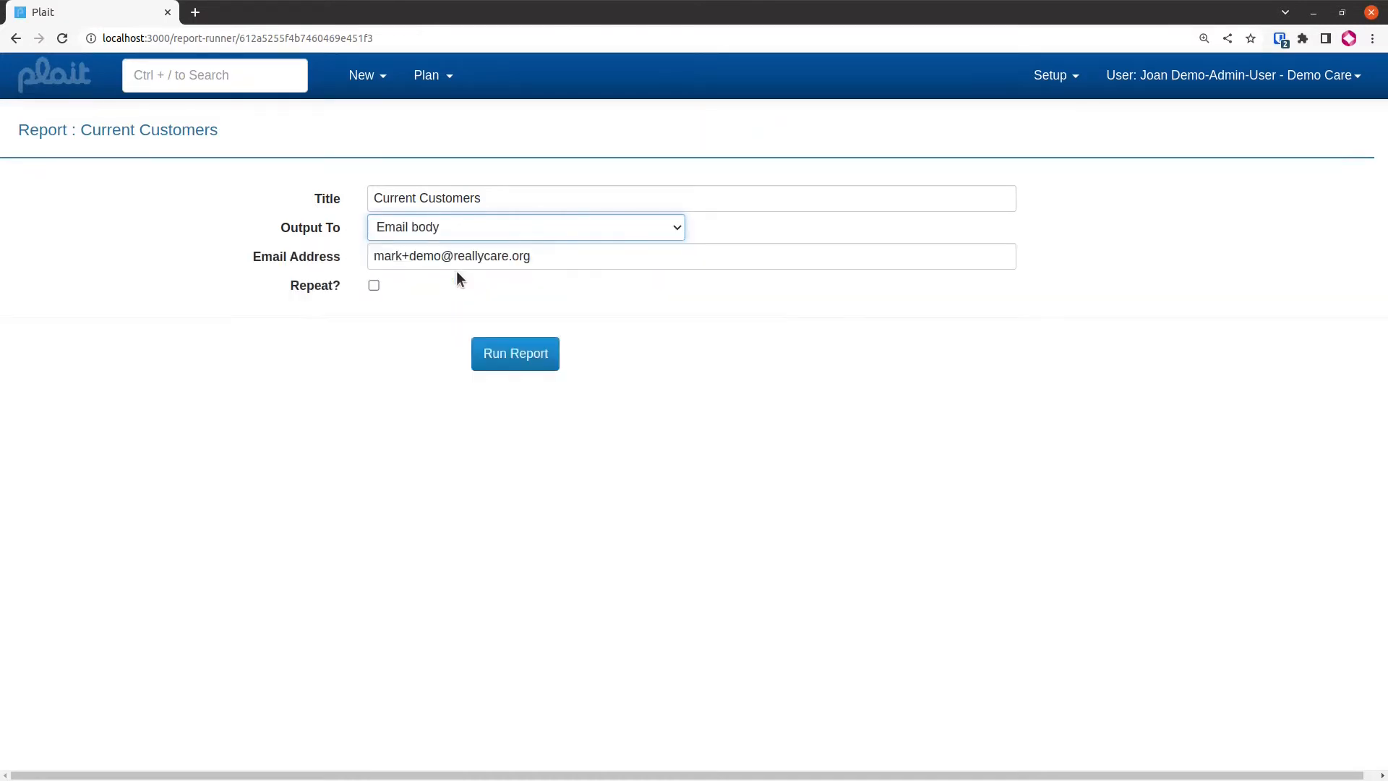
pyautogui.click(536, 258)
pyautogui.write(', ')
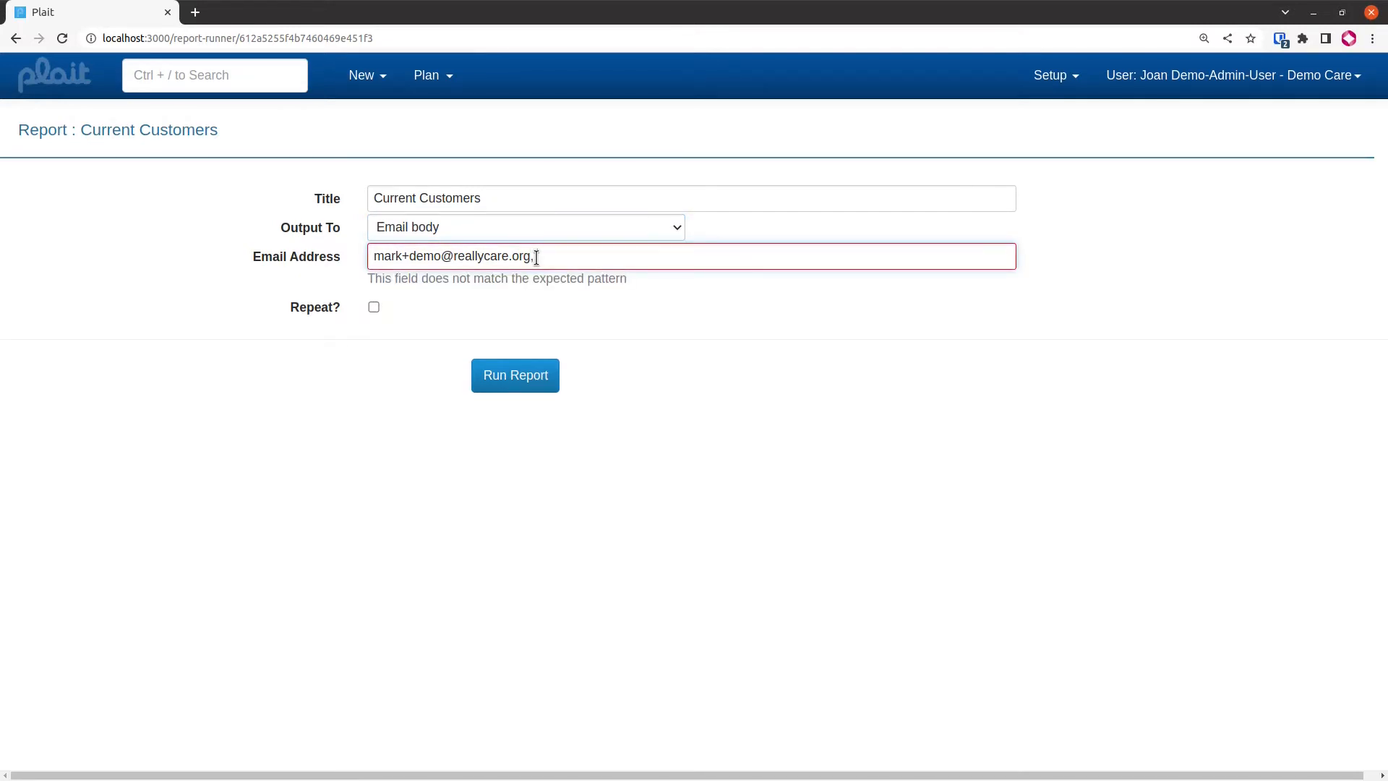
pyautogui.write('asdasd@asdasd.co')
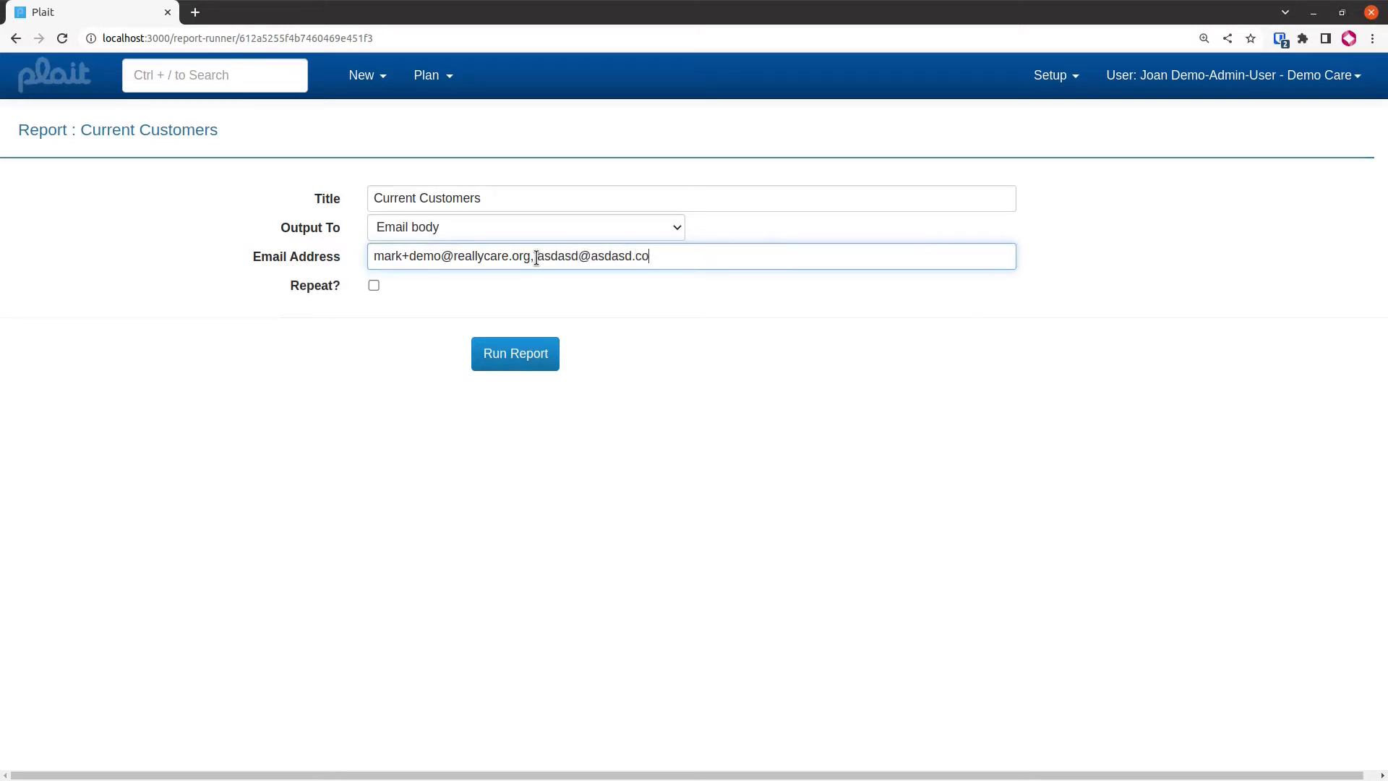
pyautogui.hotkey('ctrl', 'shift', 'Left')
pyautogui.hotkey('ctrl', 'shift', 'Left')
pyautogui.hotkey('ctrl', 'shift', 'Left')
pyautogui.hotkey('ctrl', 'shift', 'Left')
pyautogui.hotkey('ctrl', 'shift', 'Left')
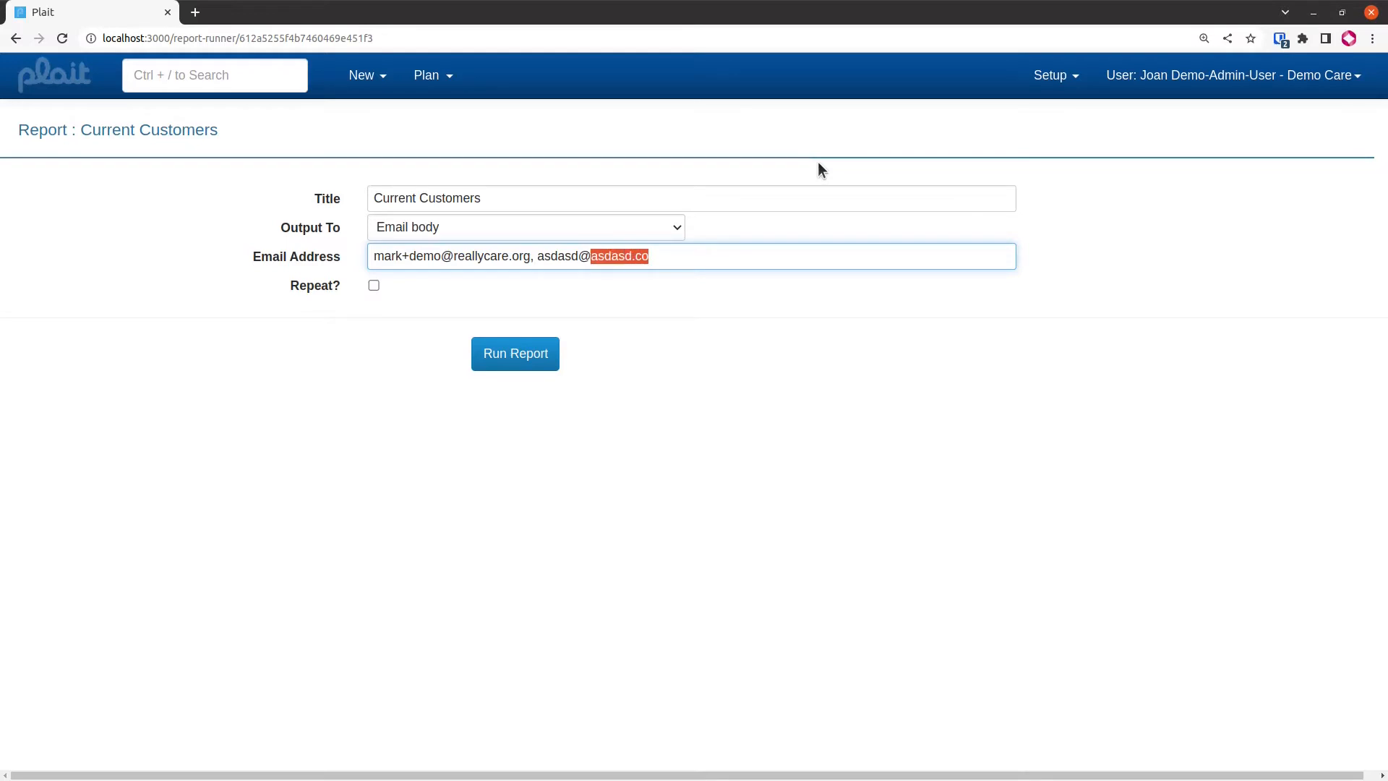
pyautogui.hotkey('shift', 'Left')
pyautogui.hotkey('shift', 'Left')
pyautogui.press('BackSpace')
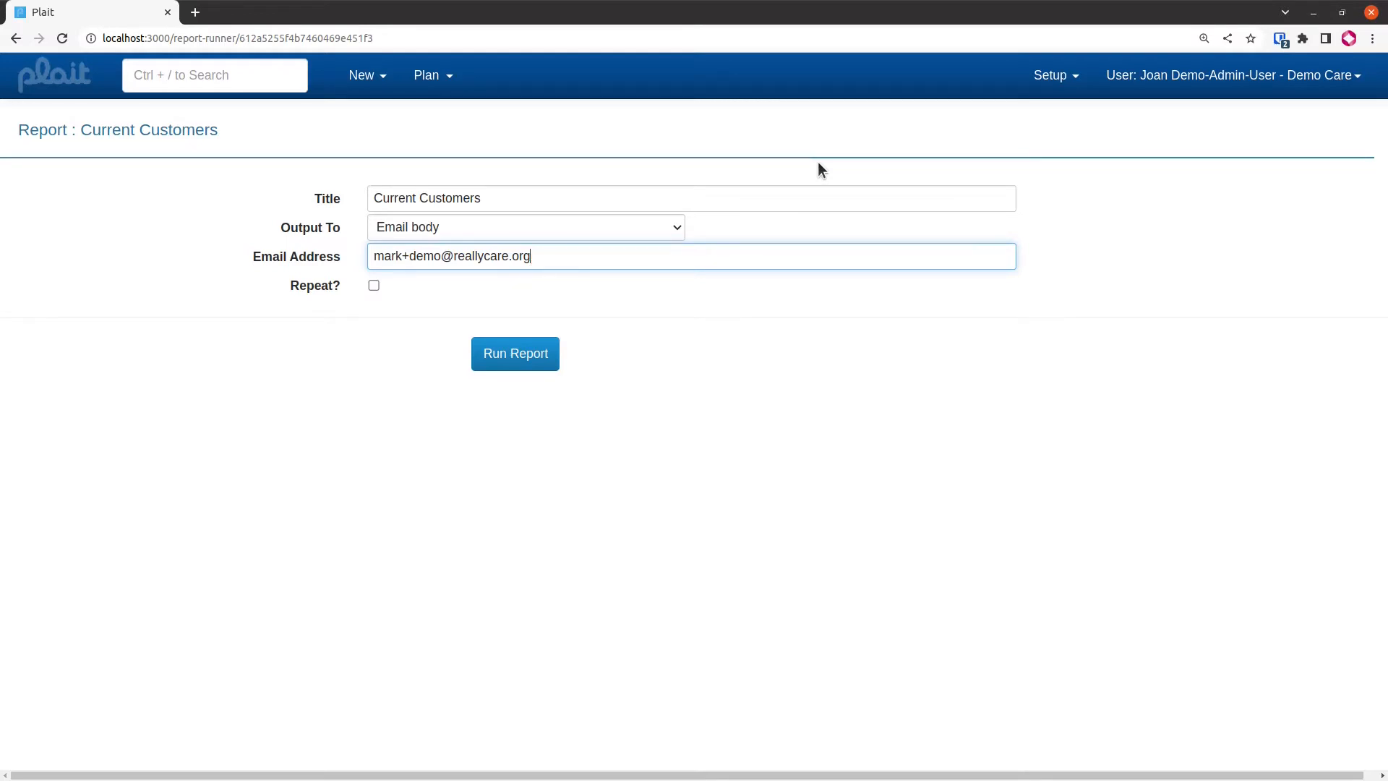
# - Run the report to send it by e-mail, and check the received Current Customers message in the mailbox
pyautogui.click(518, 357)
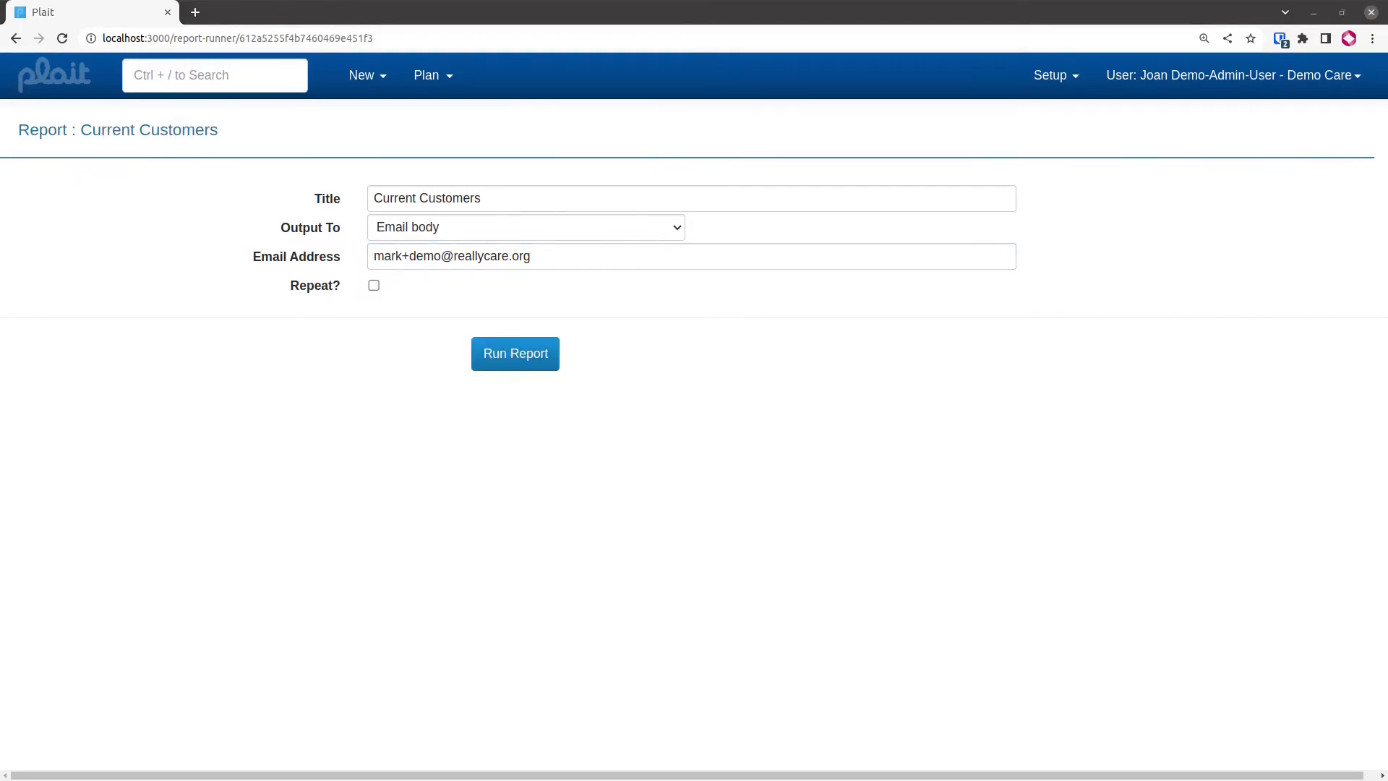
pyautogui.moveTo(0, 0); pyautogui.dragTo(731, 49)
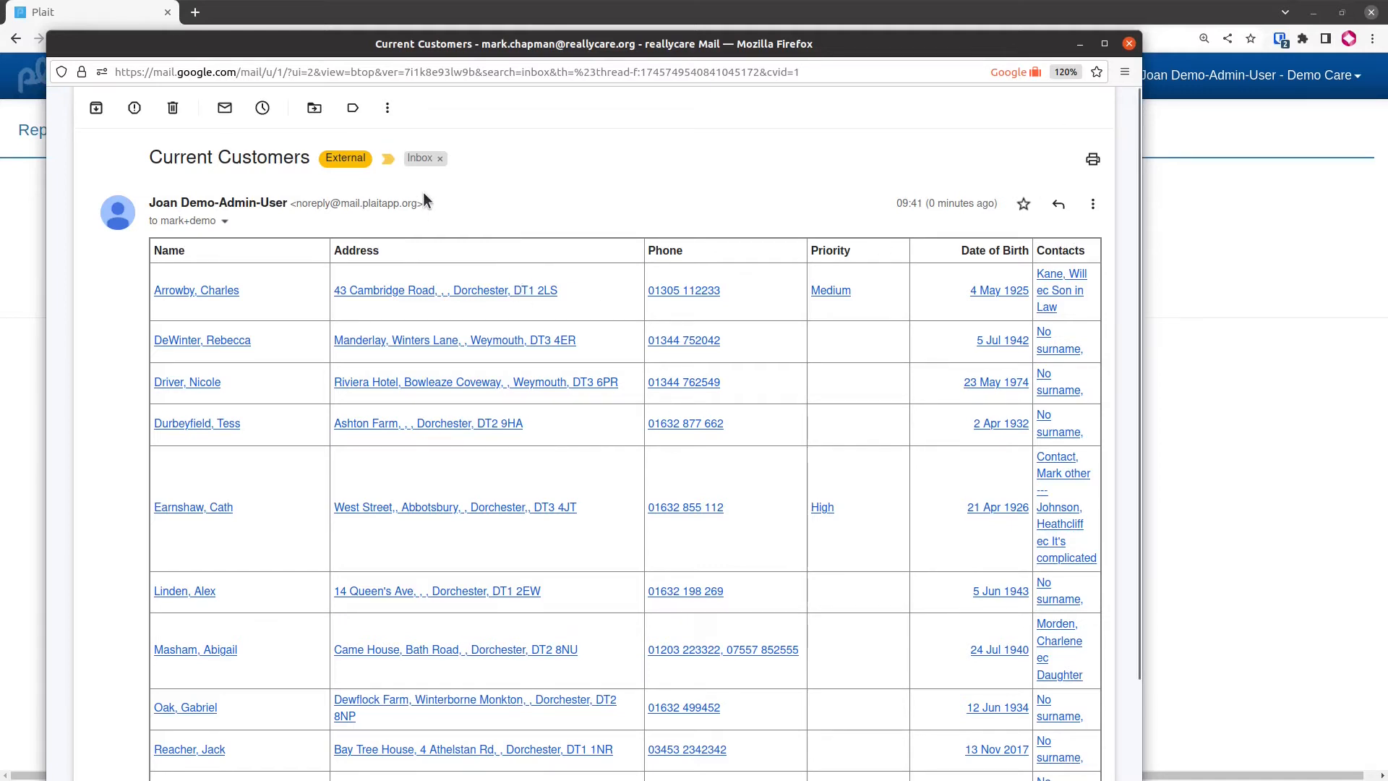
pyautogui.click(1128, 45)
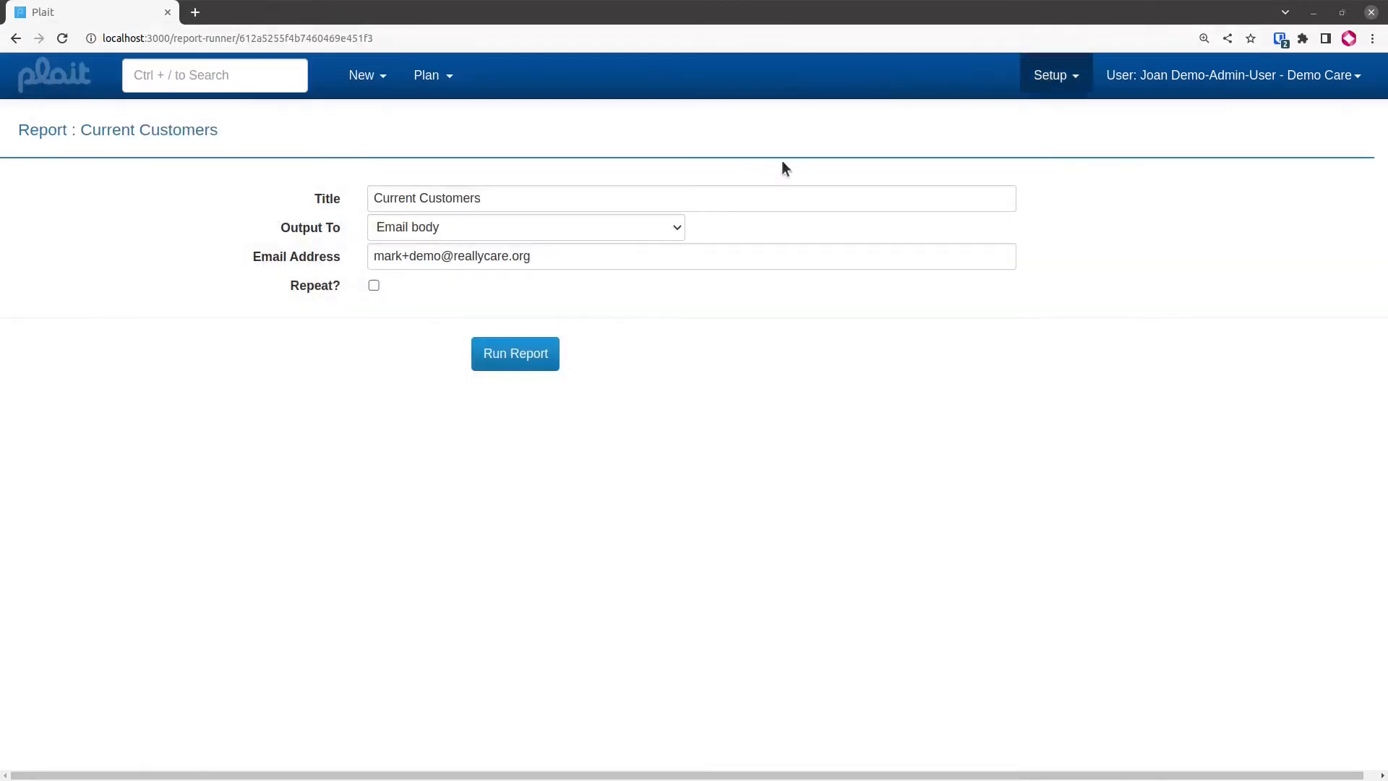
# - Search for "current" and open the Current Care Workers report
pyautogui.click(226, 77)
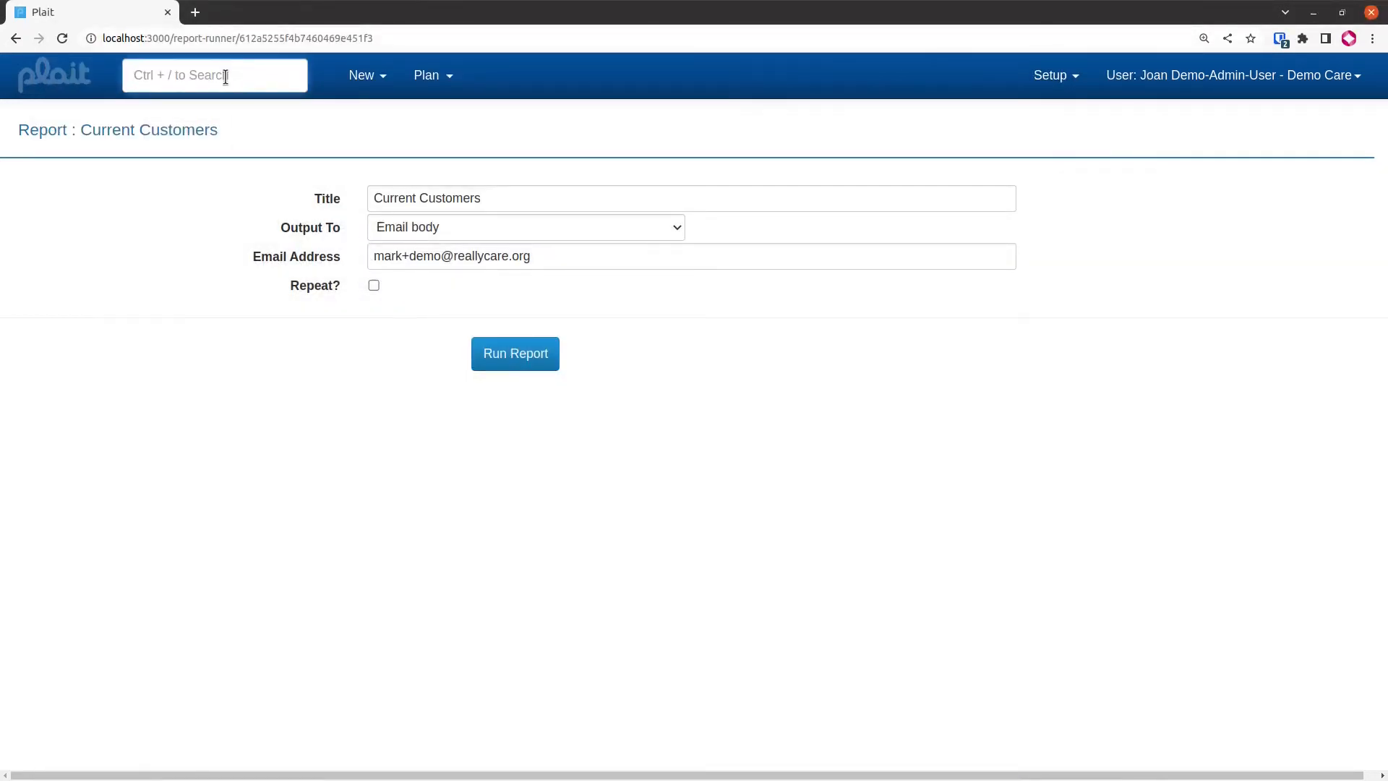
pyautogui.write('current')
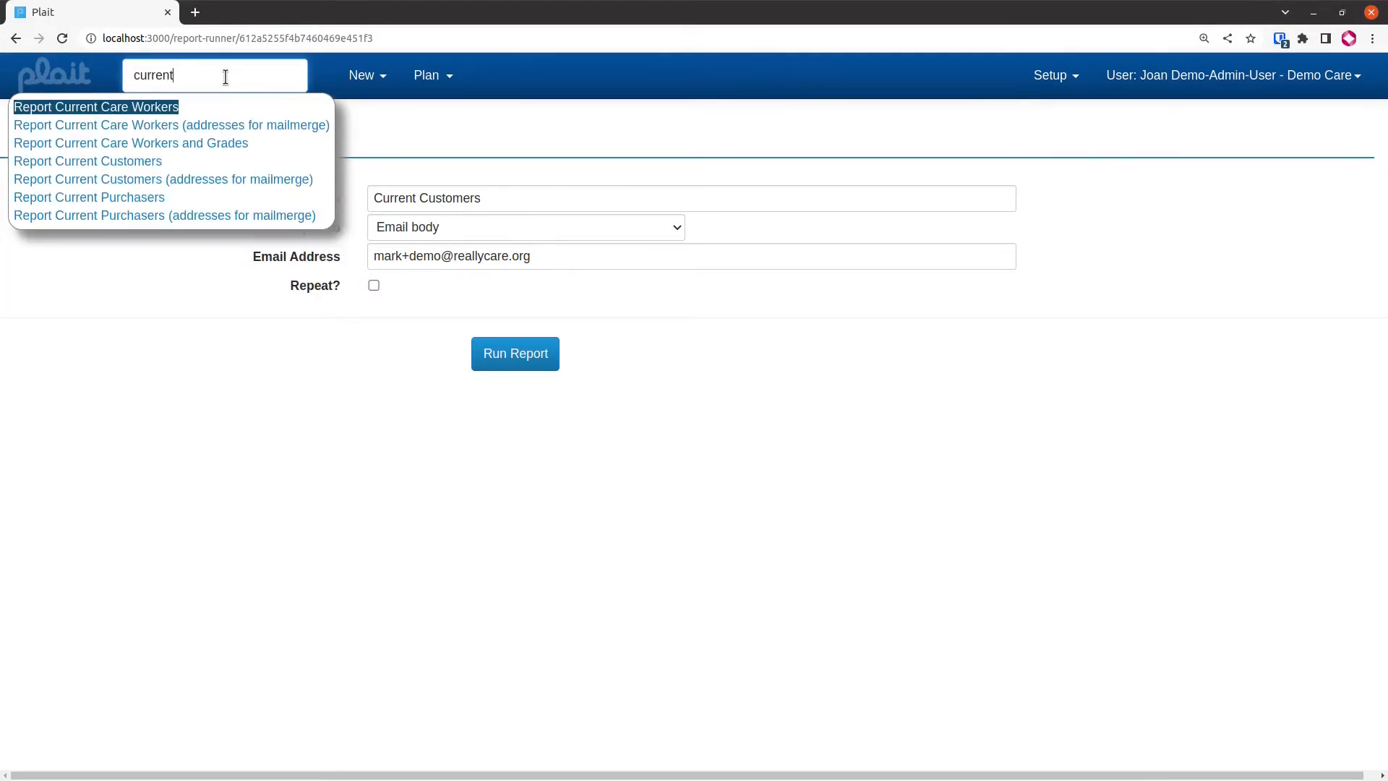
pyautogui.click(167, 110)
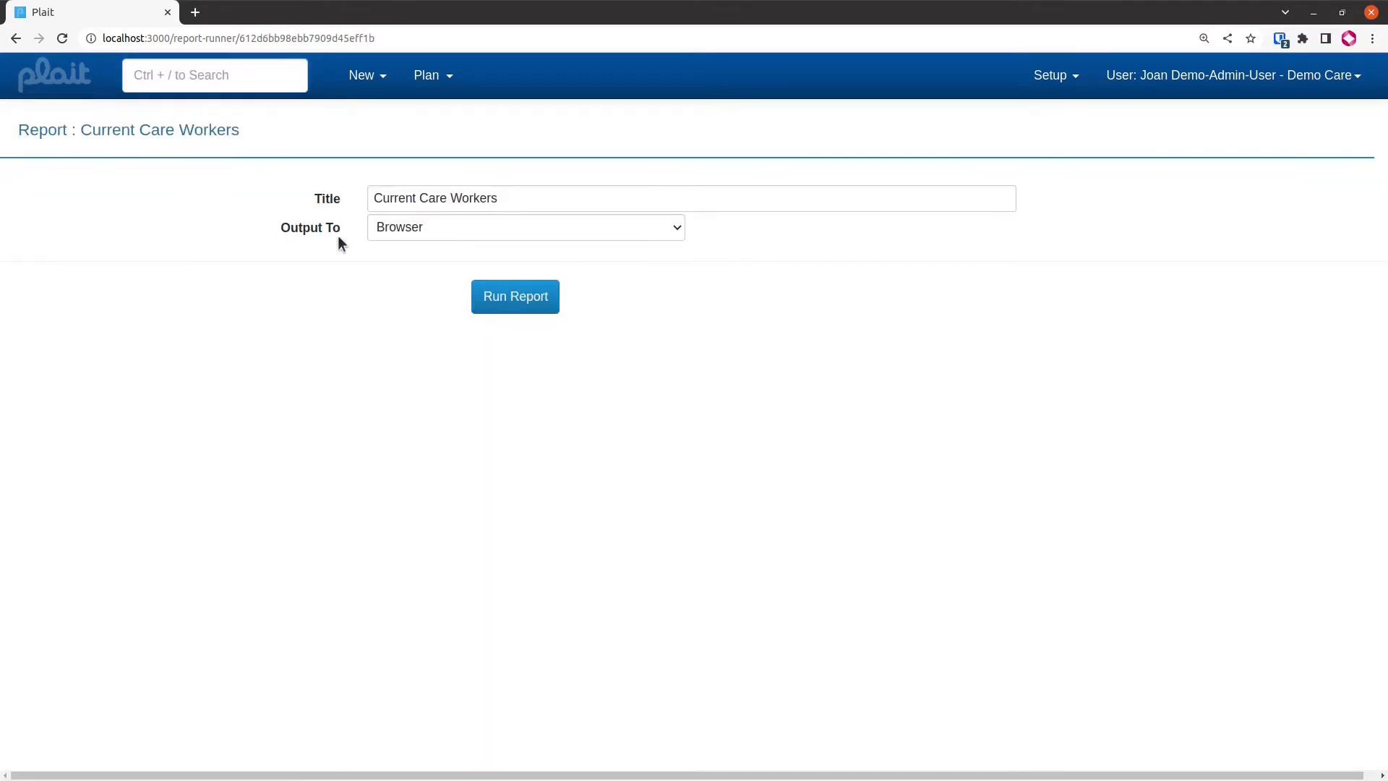
# - Set the Current Care Workers report's output to PDF attached to email and turn on repeating
pyautogui.click(414, 228)
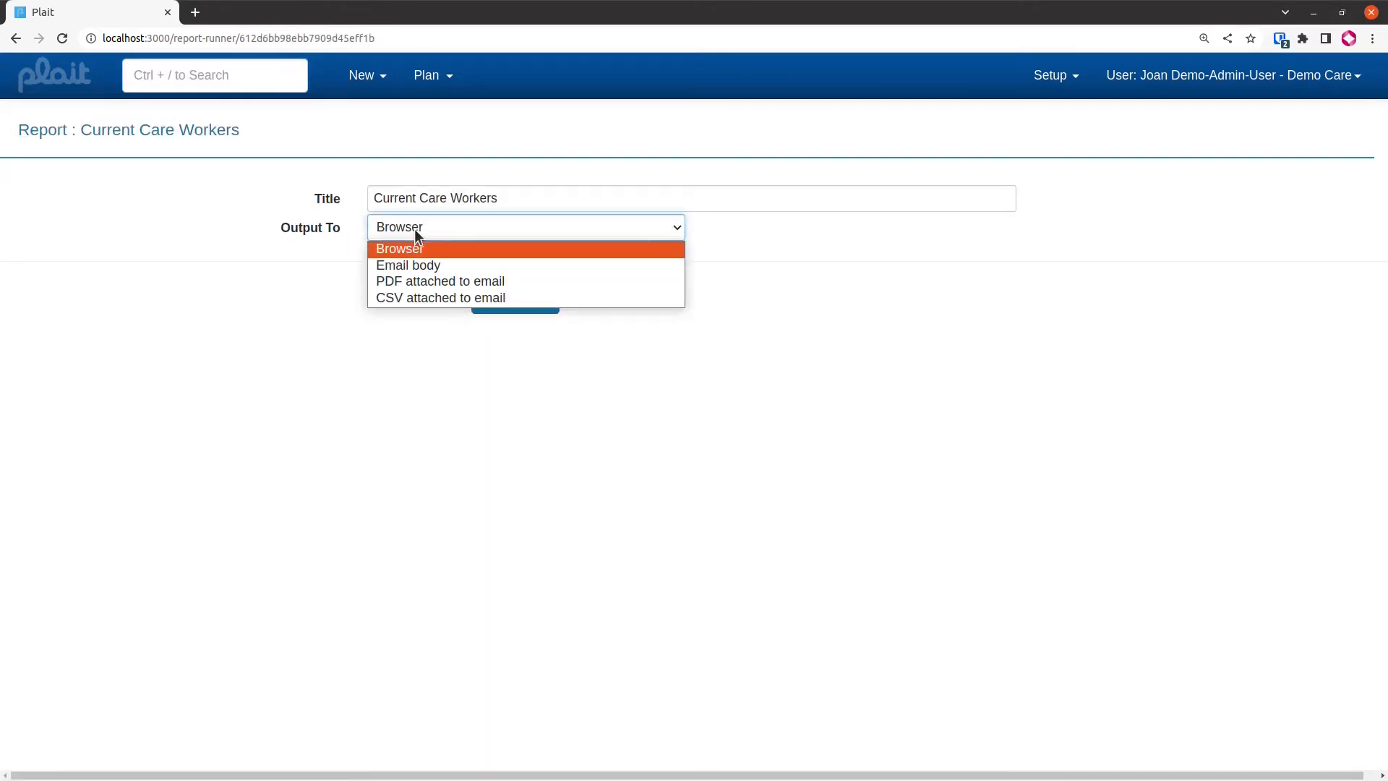
pyautogui.click(427, 281)
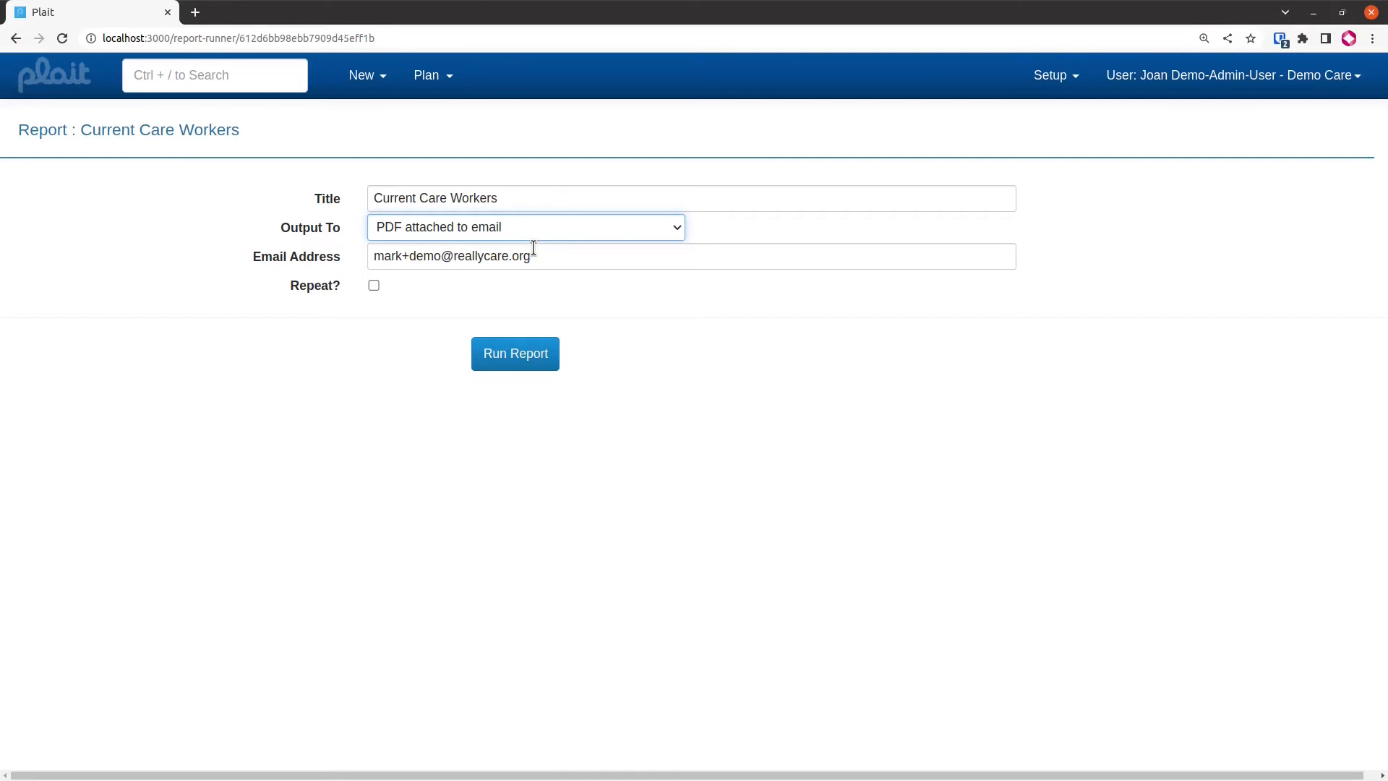
pyautogui.click(373, 285)
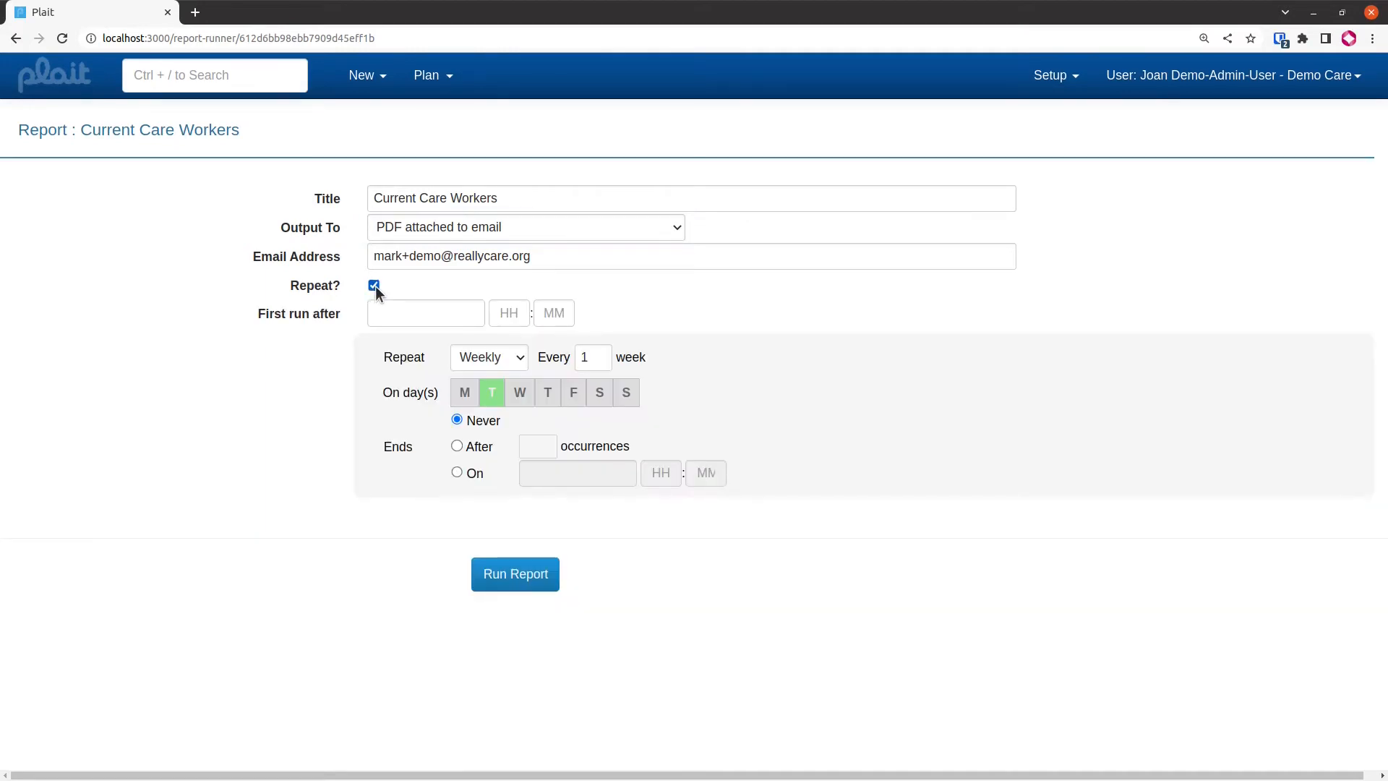
# - Set the Current Care Workers report to run first after 05/10/2022 at 02:02
pyautogui.click(448, 318)
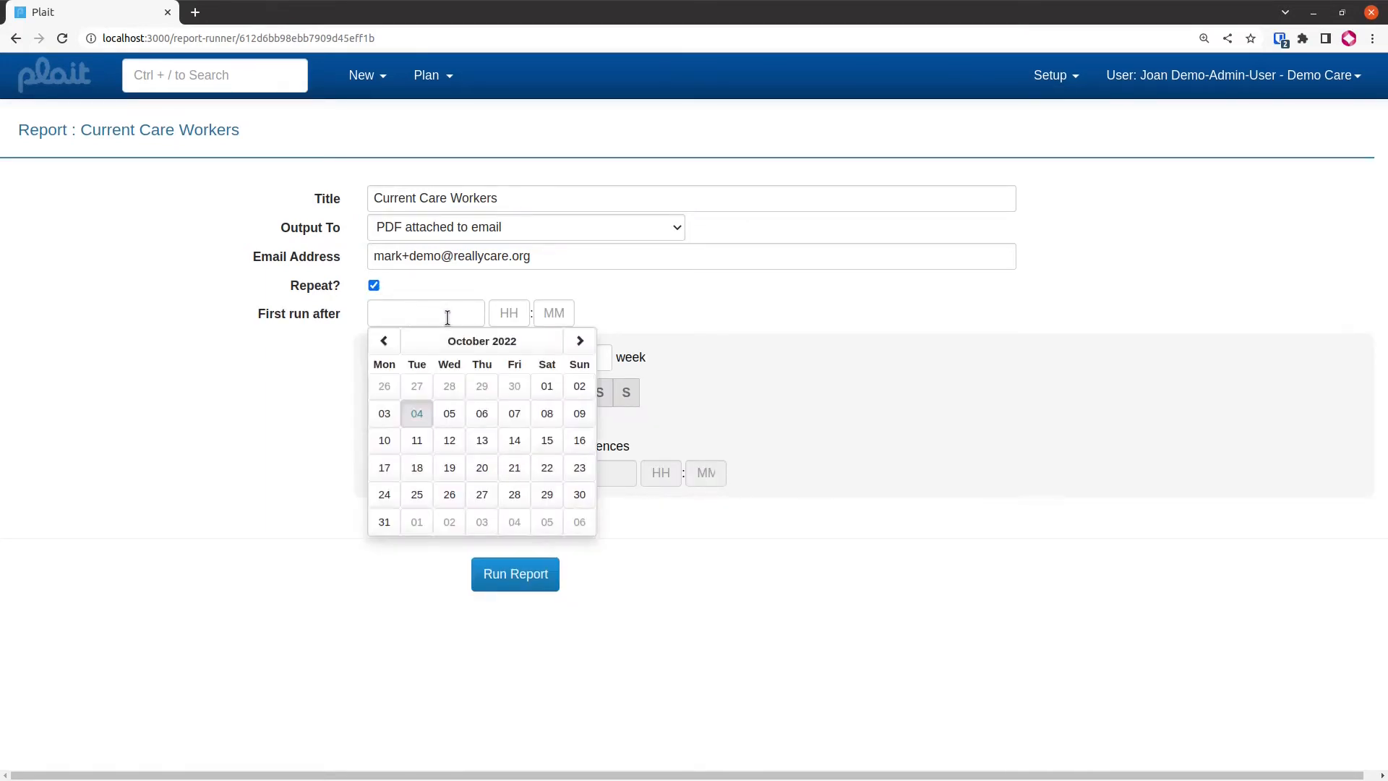
pyautogui.click(446, 419)
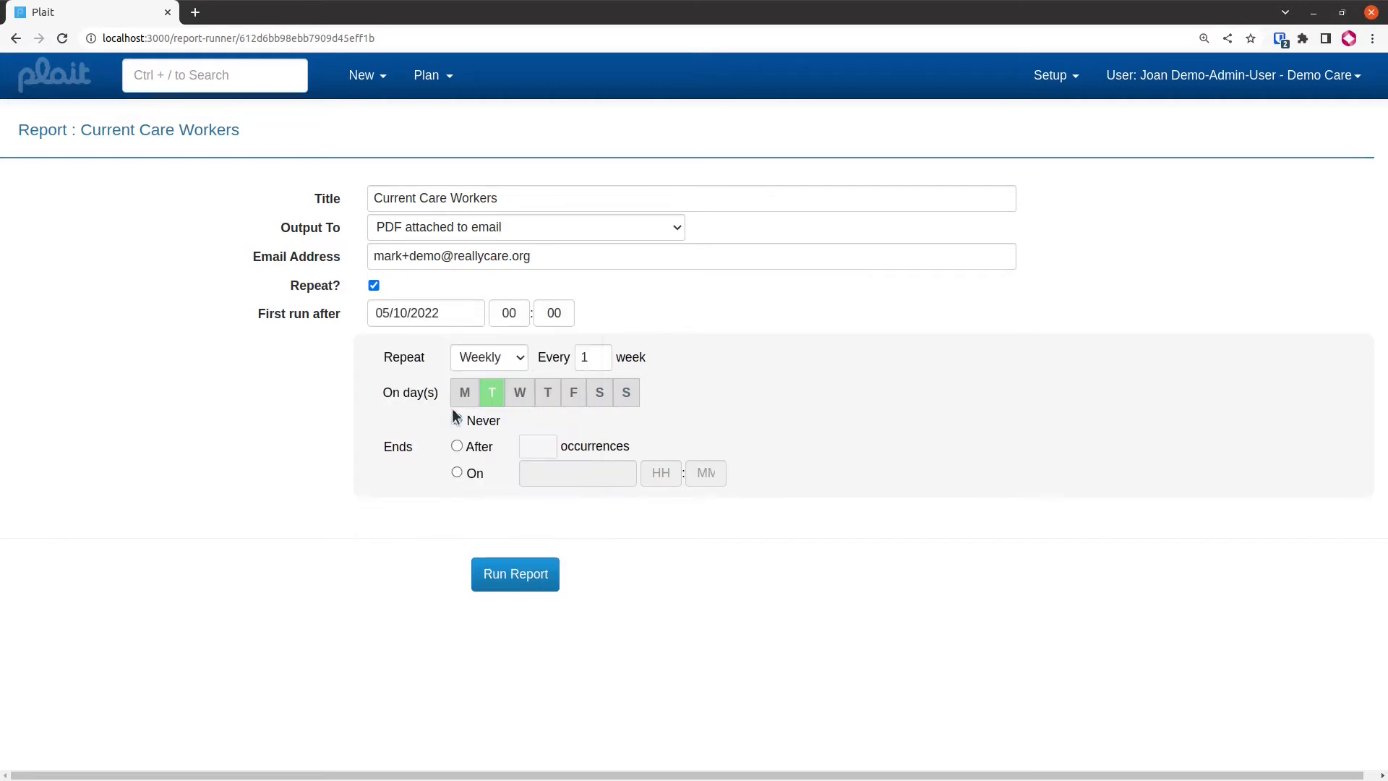
pyautogui.click(504, 320)
pyautogui.write('2')
pyautogui.press('Tab')
pyautogui.write('02')
# - Set the repeat frequency to Daily and run the Current Care Workers report
pyautogui.click(520, 359)
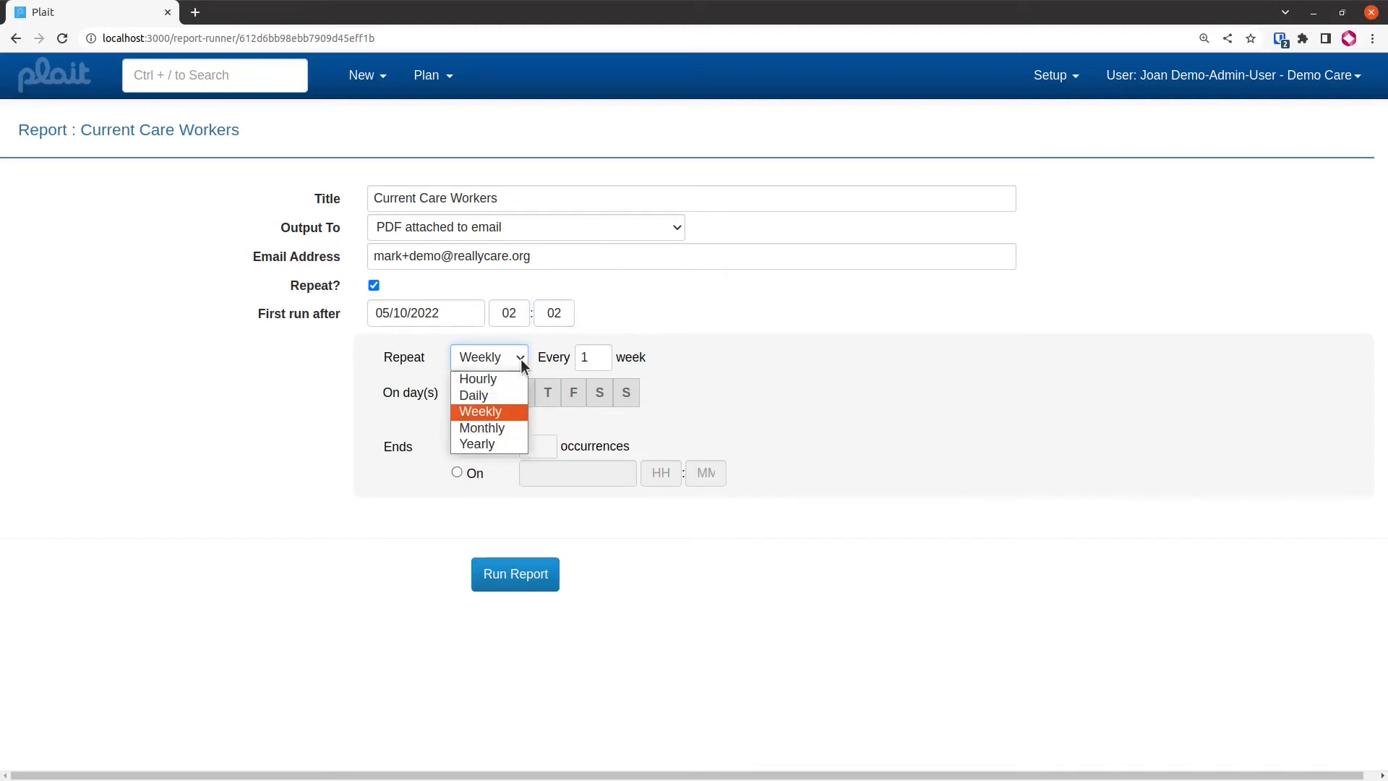
pyautogui.click(501, 392)
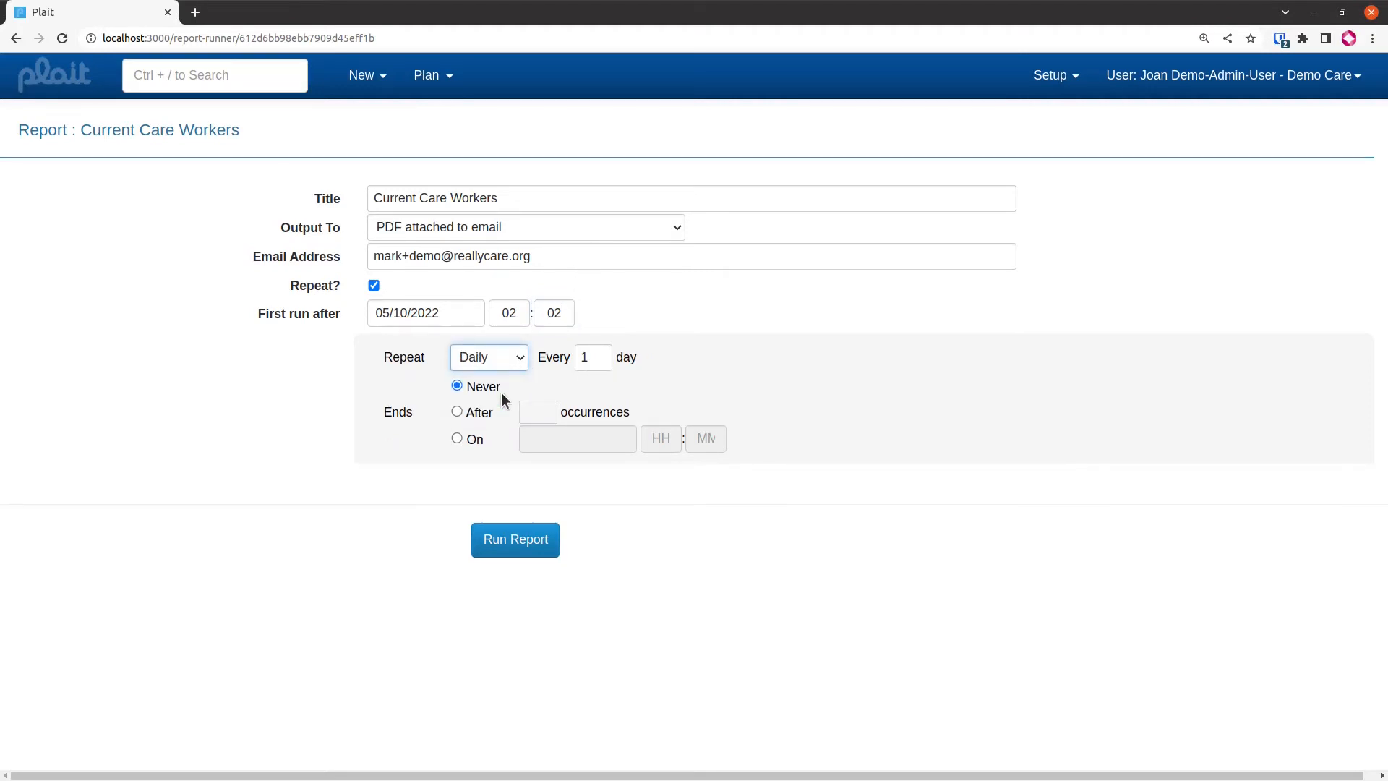
pyautogui.click(516, 540)
# - Search for "bookings li" and open the Bookings Listing report
pyautogui.click(218, 75)
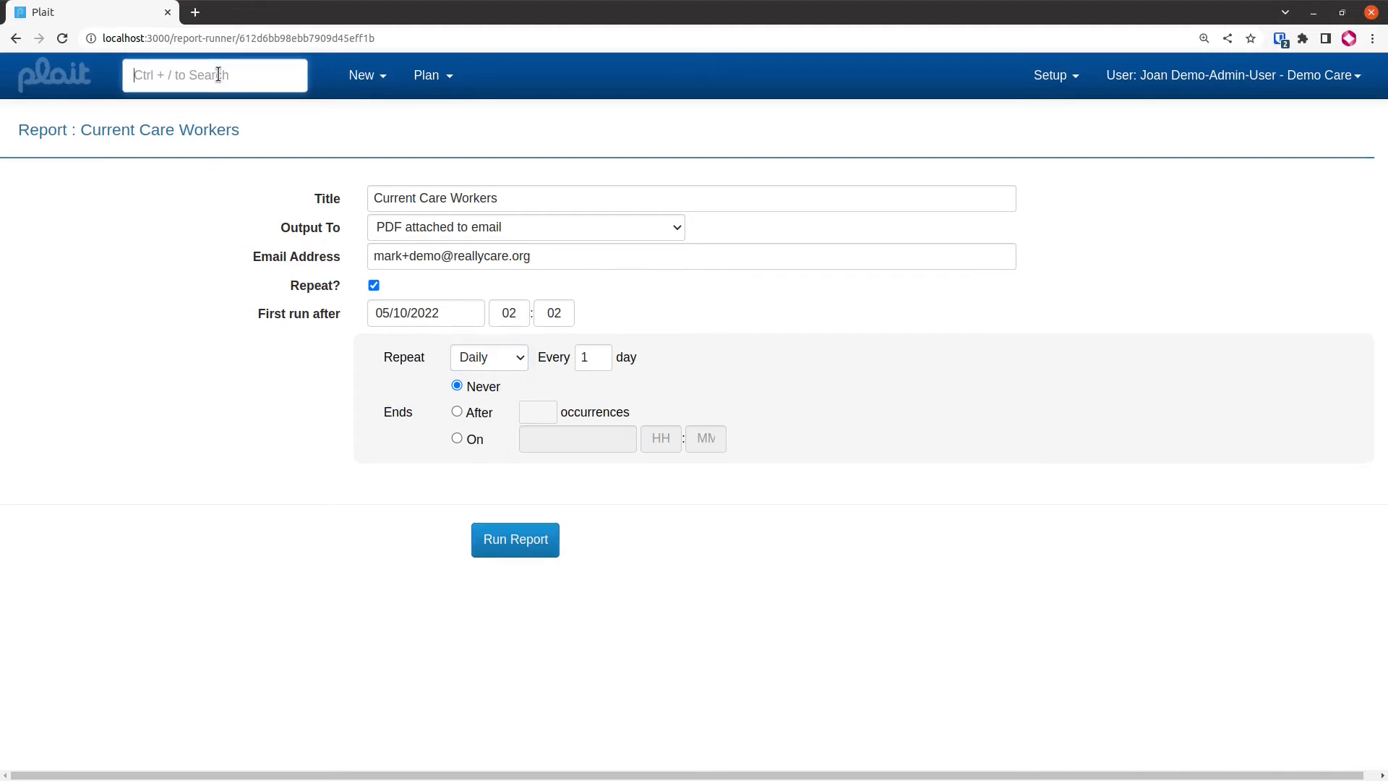
pyautogui.write('bookings li')
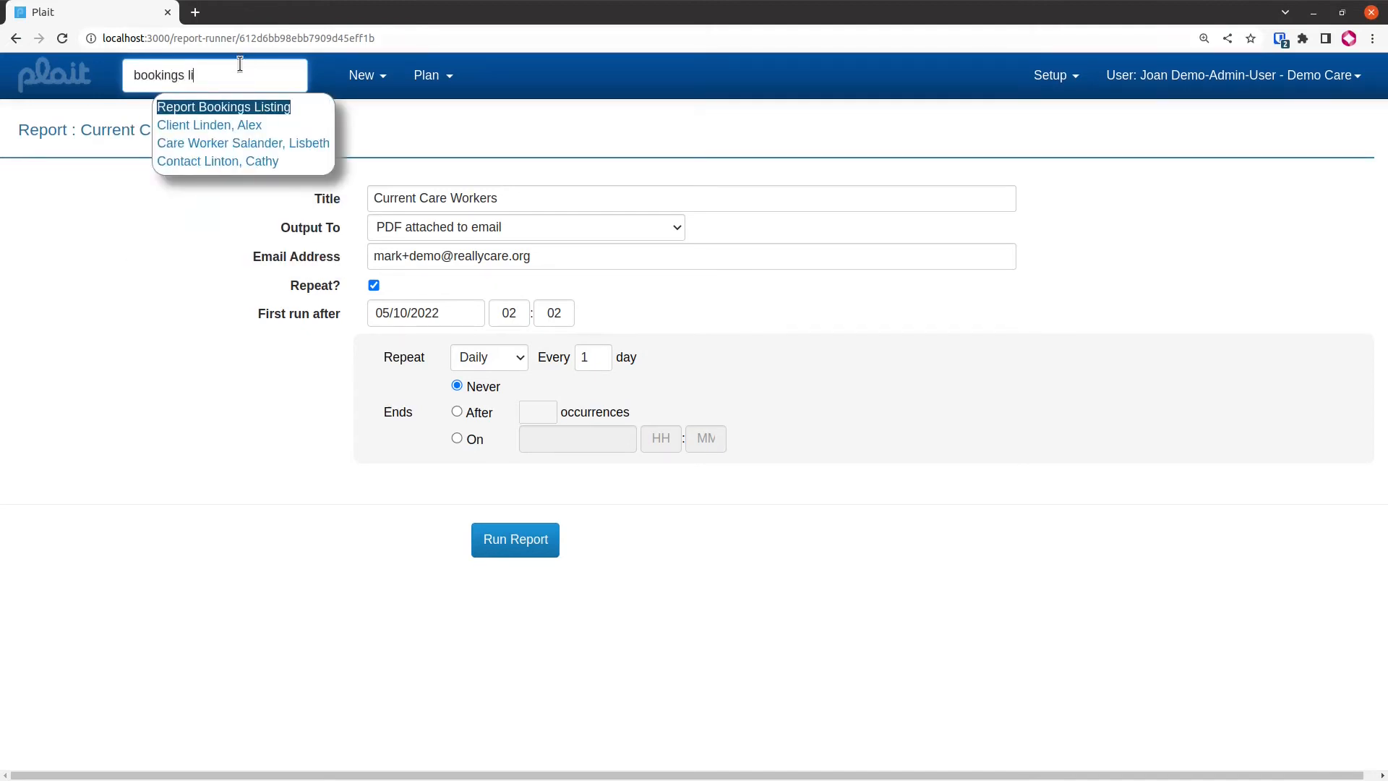
pyautogui.click(239, 114)
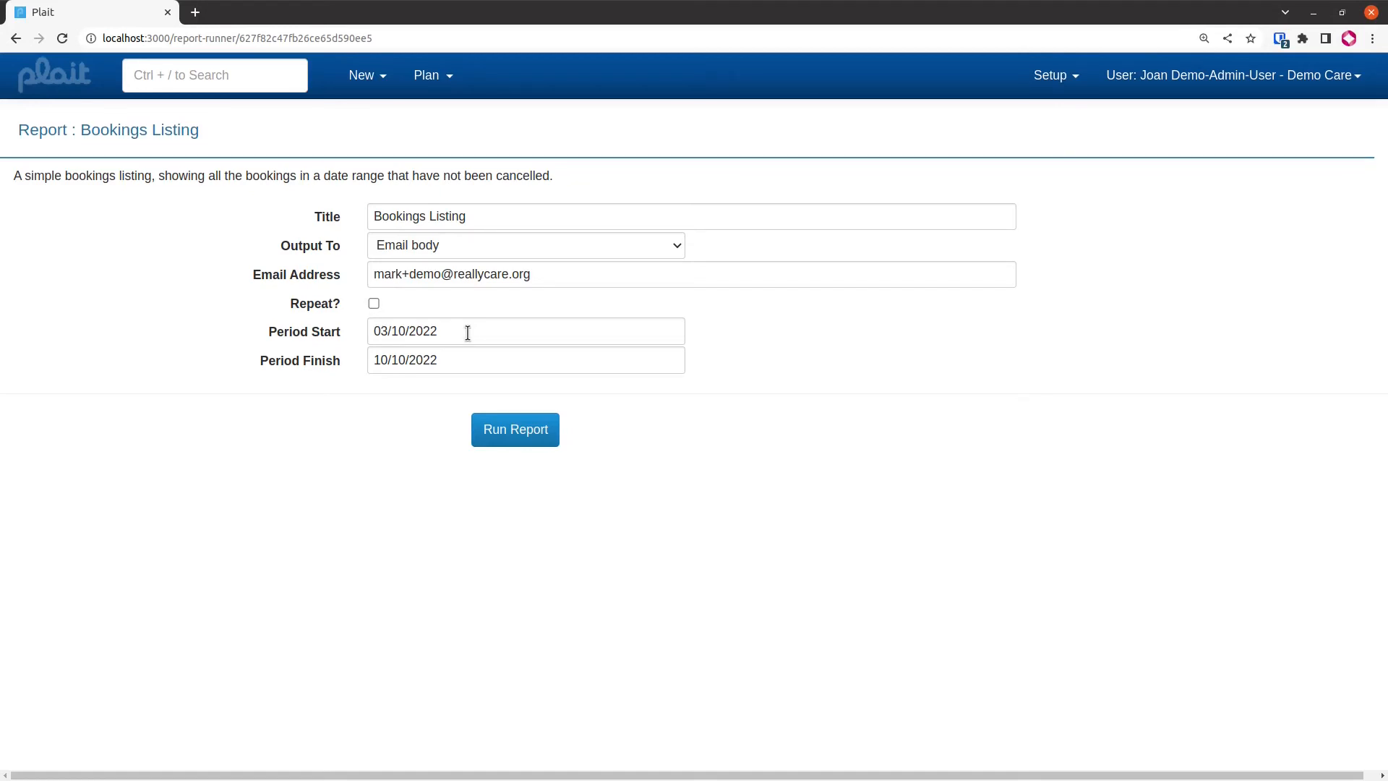
# - Make the Bookings Listing report repeat daily, with its first run after 04/10/2022 at 23:32
pyautogui.click(374, 304)
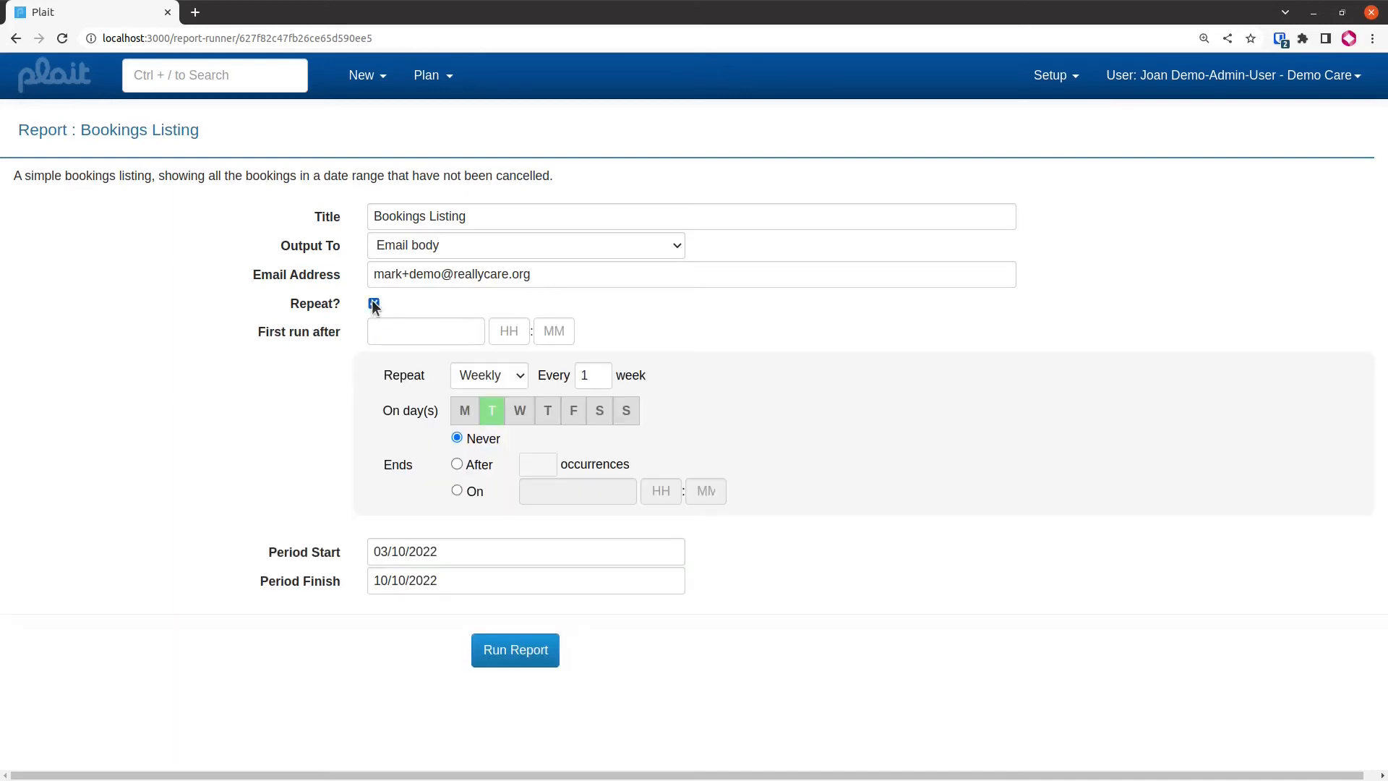
pyautogui.click(454, 331)
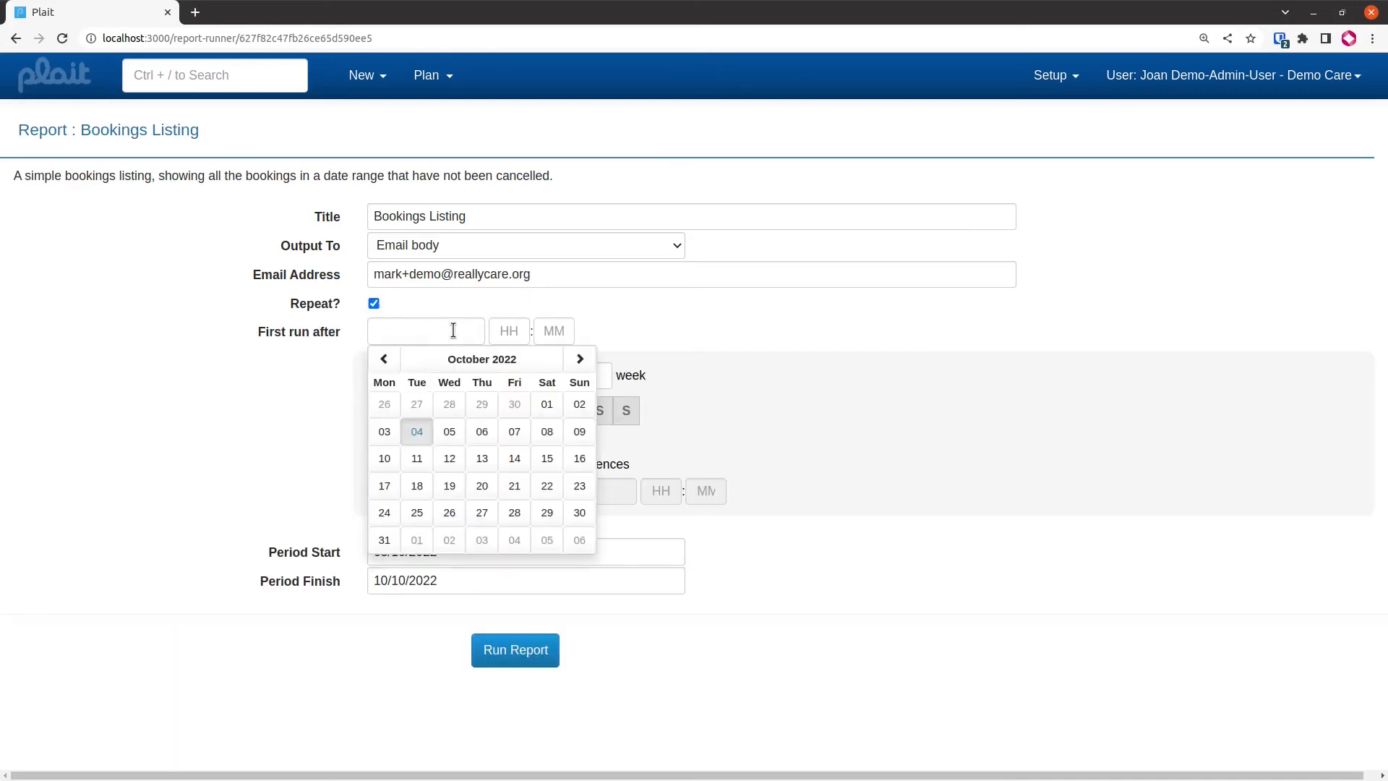
pyautogui.click(402, 437)
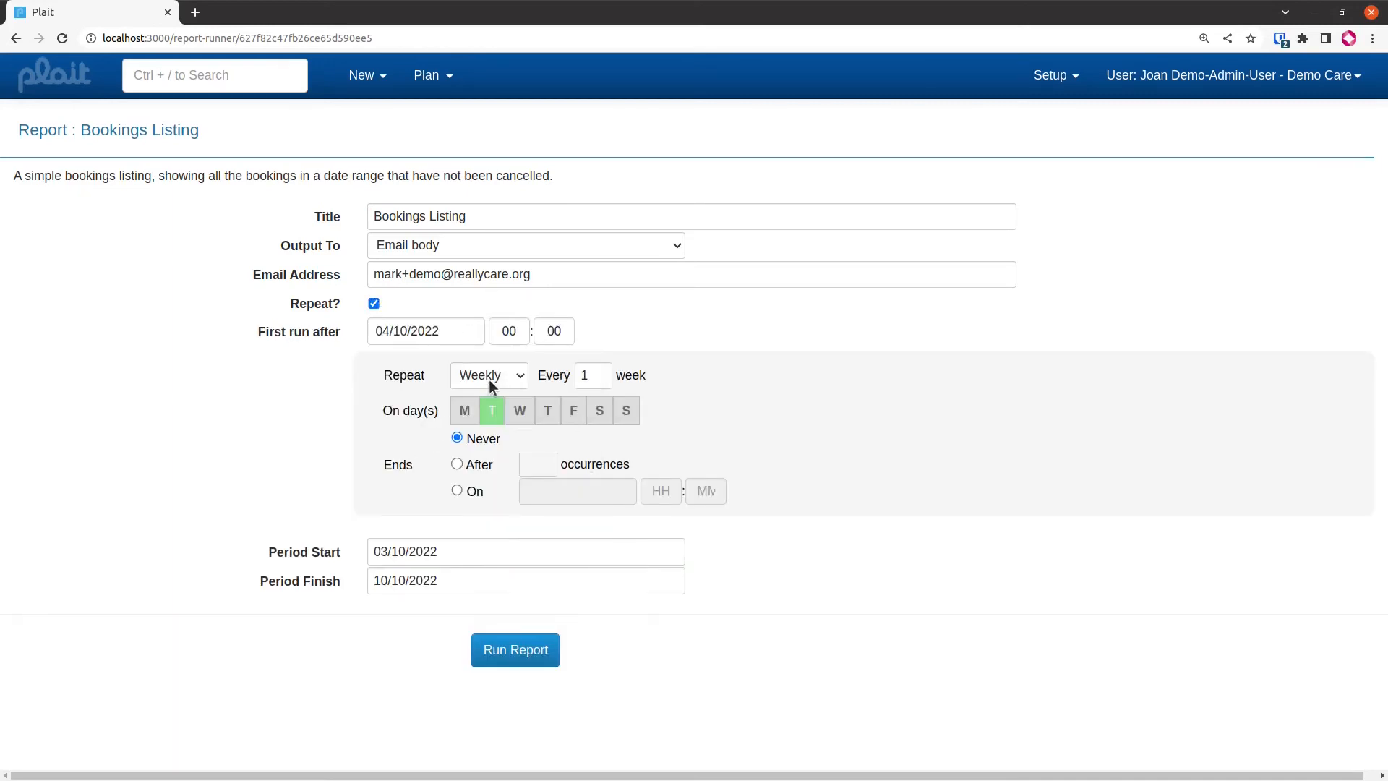
pyautogui.click(519, 332)
pyautogui.write('23')
pyautogui.press('Tab')
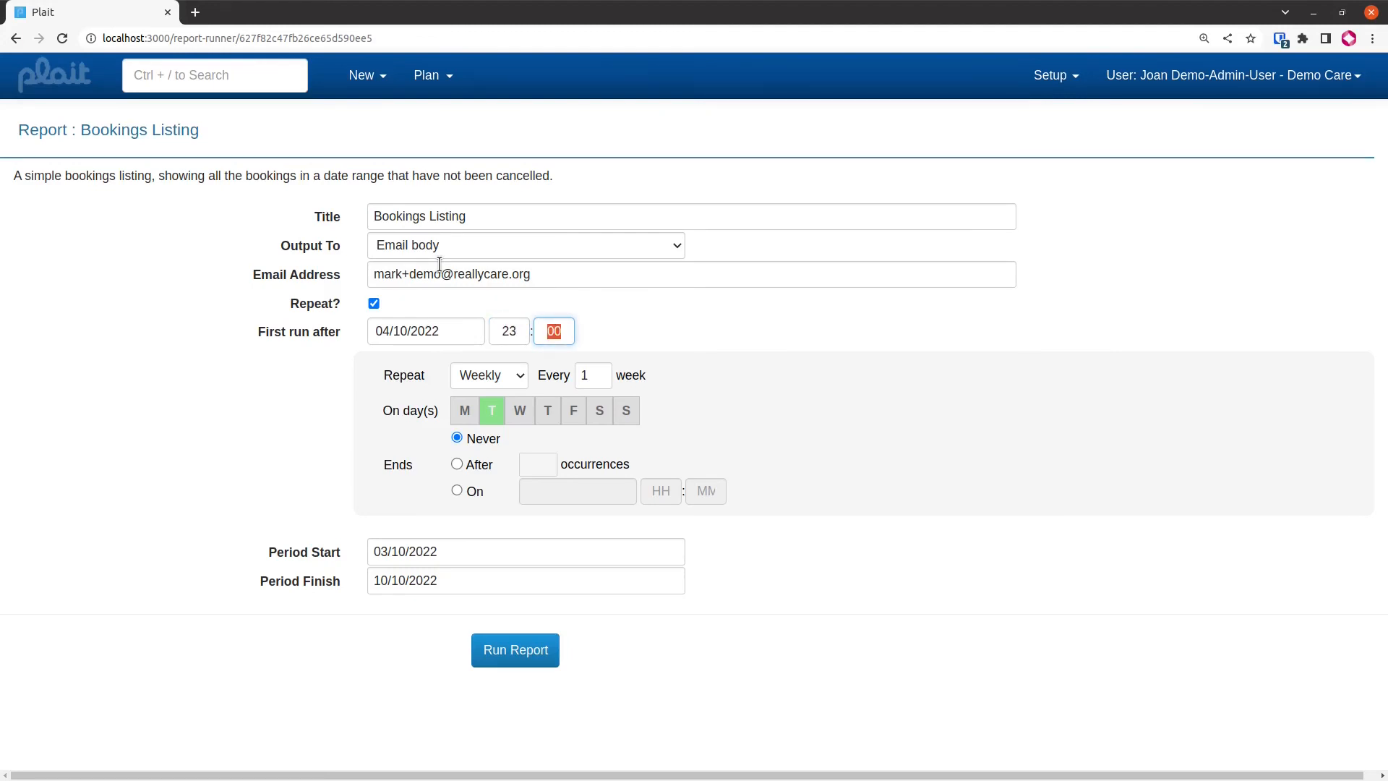
pyautogui.write('32')
pyautogui.click(519, 373)
pyautogui.click(501, 412)
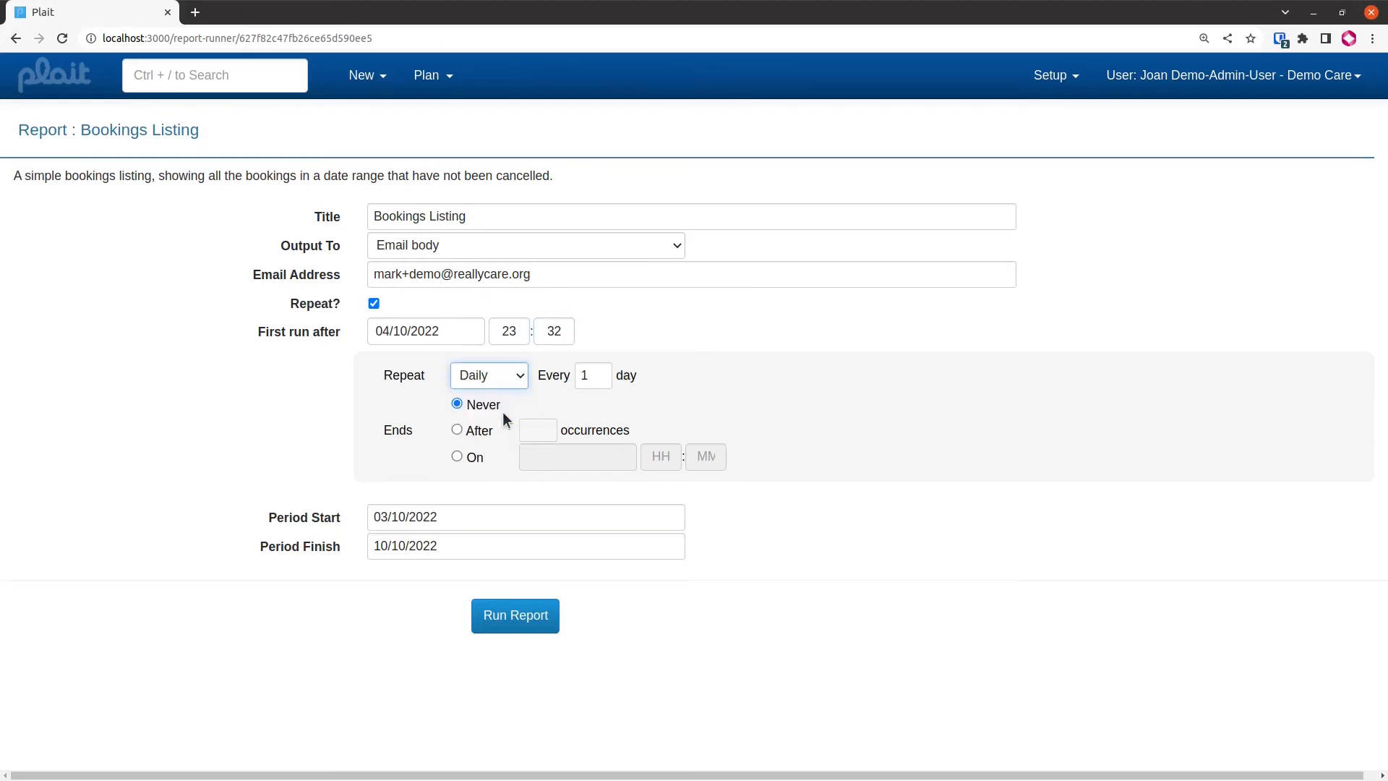
# - Set the Bookings Listing period to start on 05/10/2022 and finish on 06/10/2022
pyautogui.click(465, 520)
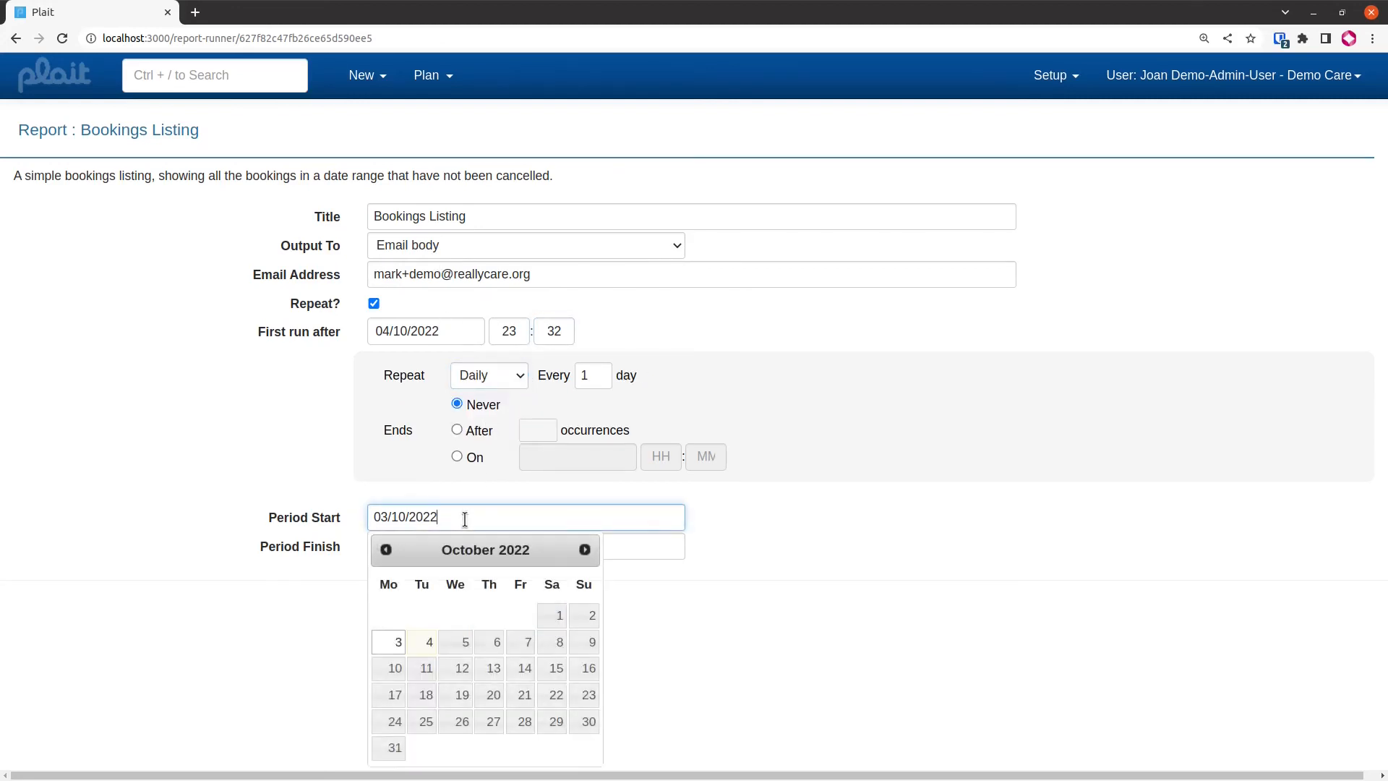
pyautogui.click(464, 643)
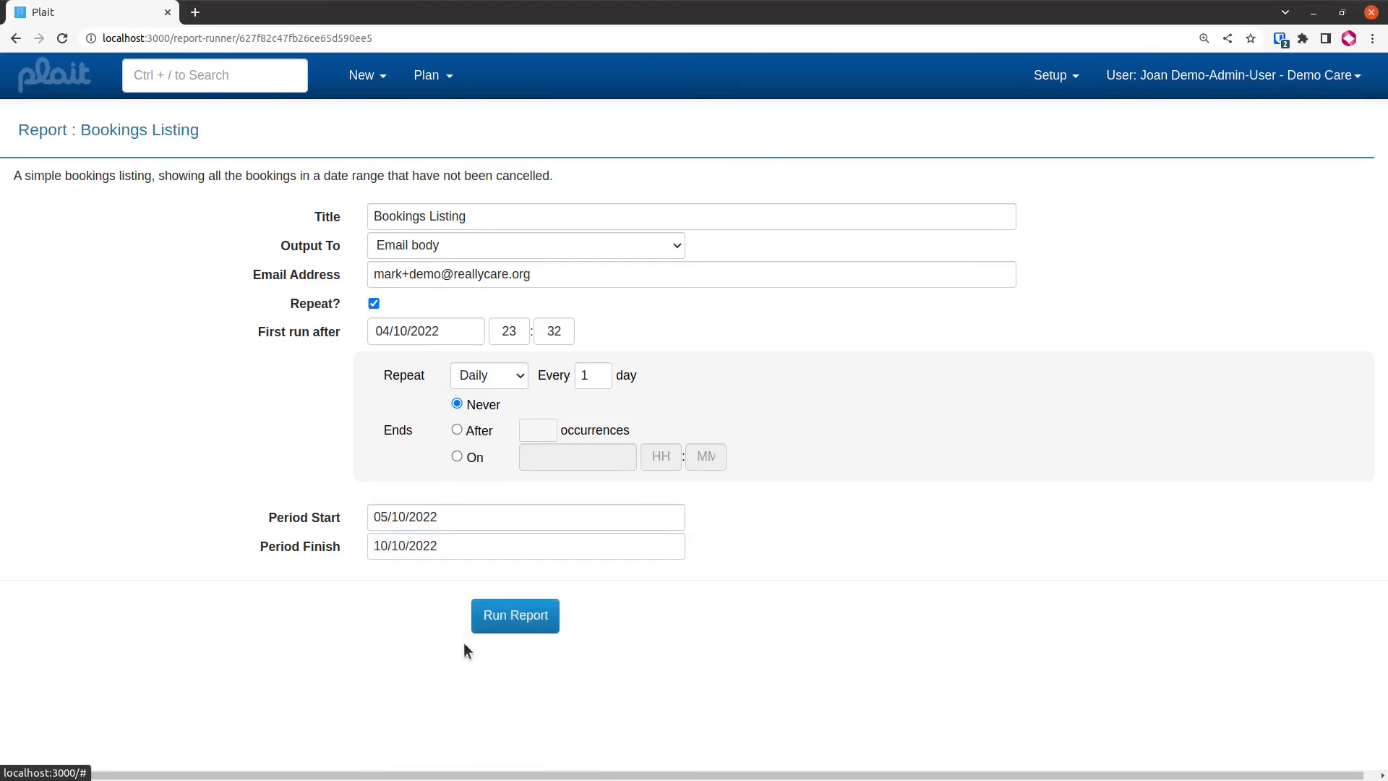
pyautogui.click(470, 541)
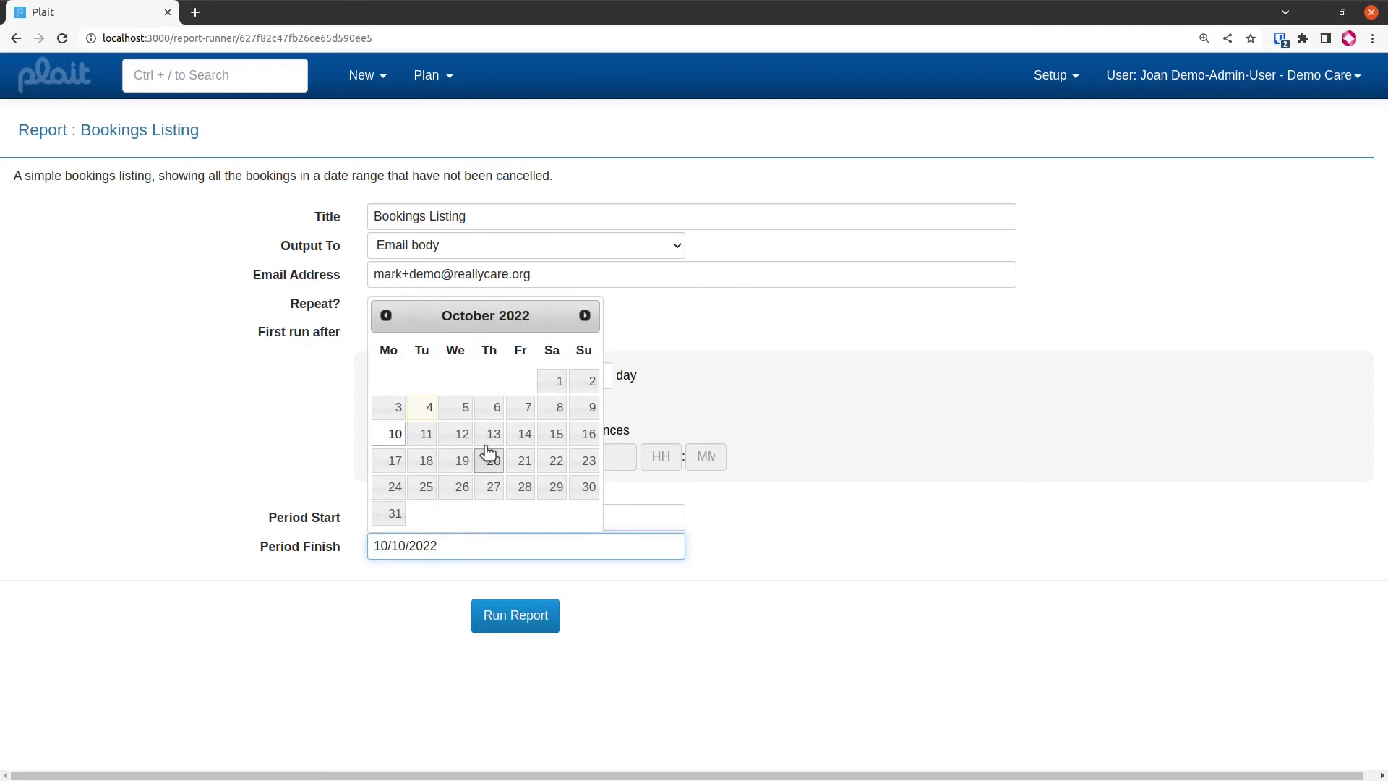
pyautogui.click(489, 409)
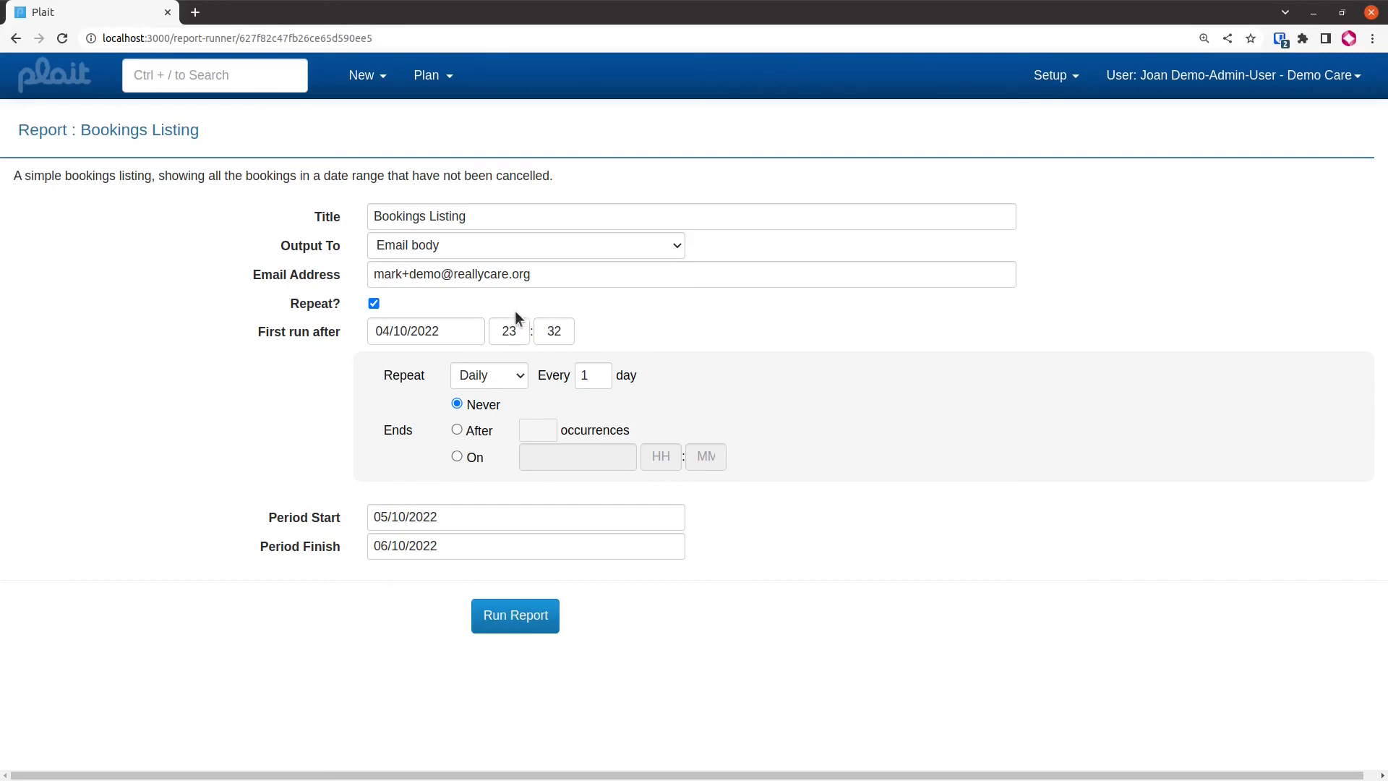
# - Set the Bookings Listing report's output to CSV attached to email
pyautogui.click(520, 250)
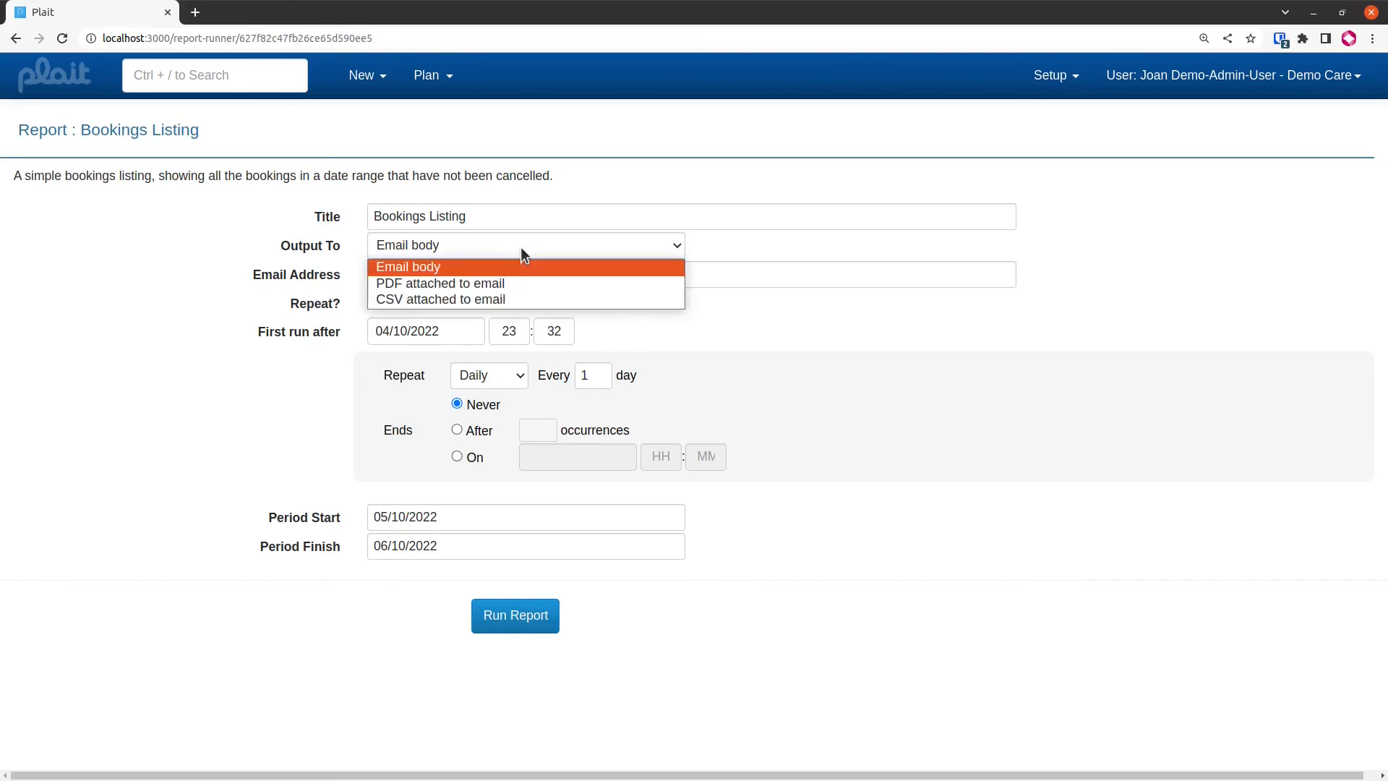
pyautogui.click(504, 296)
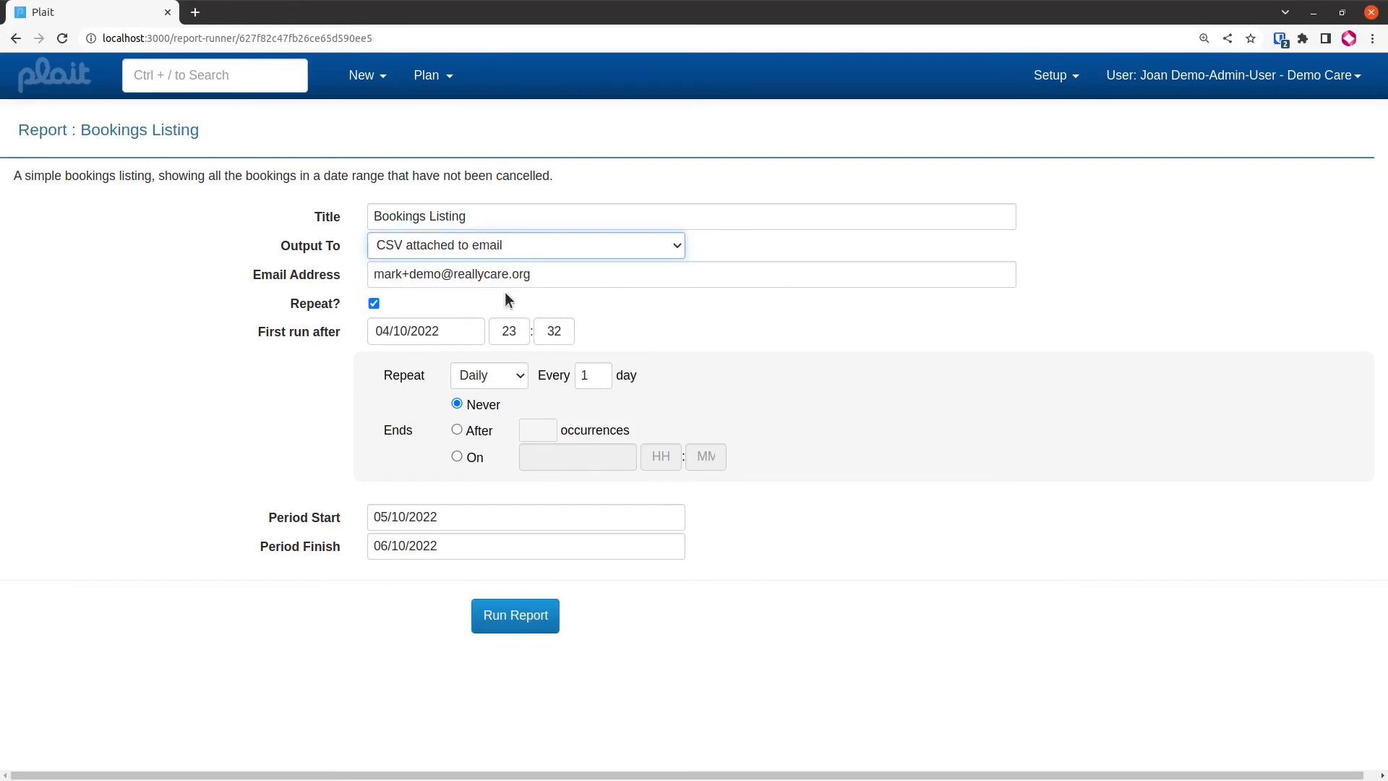